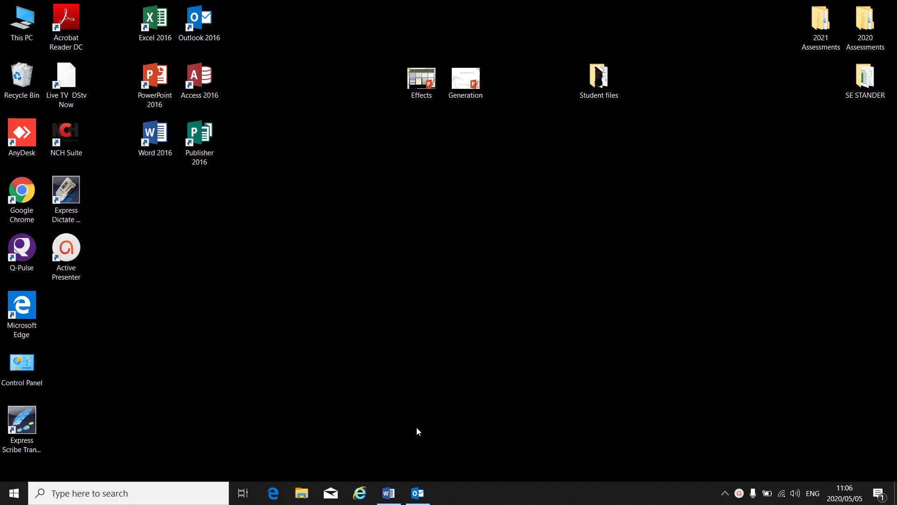
- Restore the Outlook window from the taskbar to show the Outlook Today page
click(418, 493)
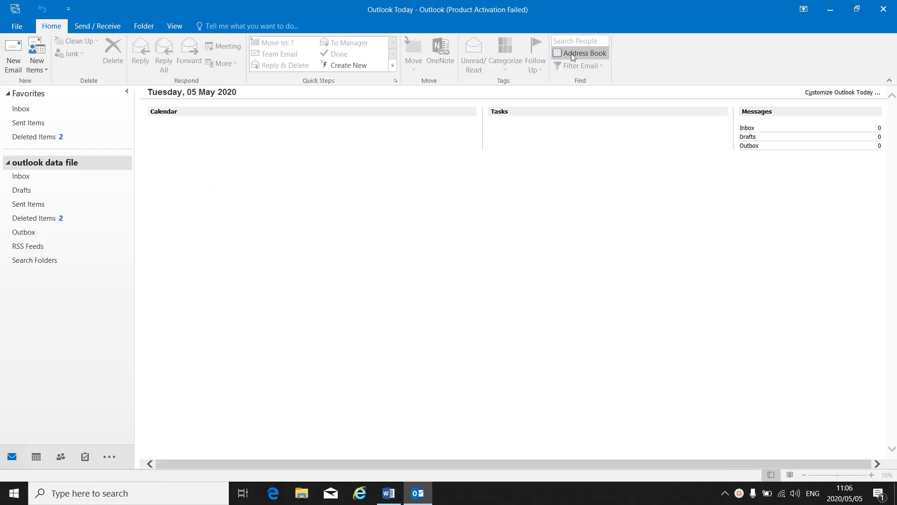
- Check the empty Address Book, then start a new blank Contact from New Items
click(601, 55)
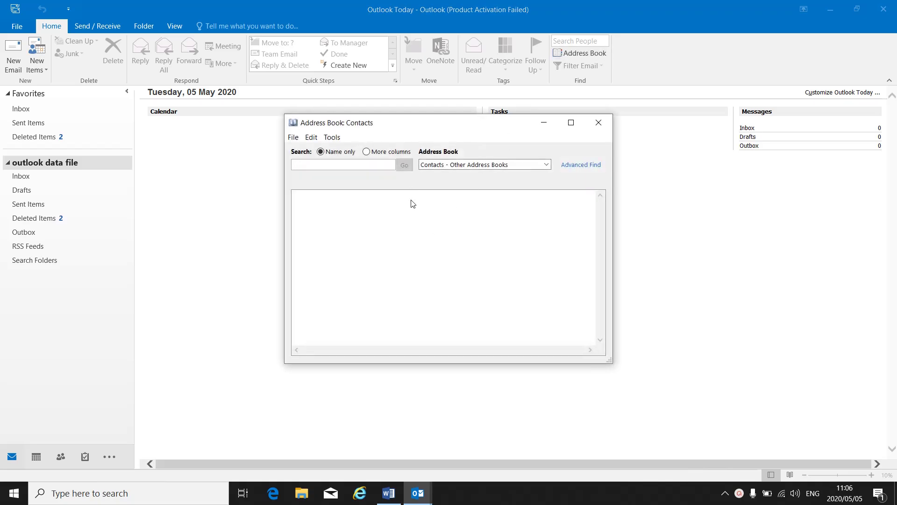
click(599, 123)
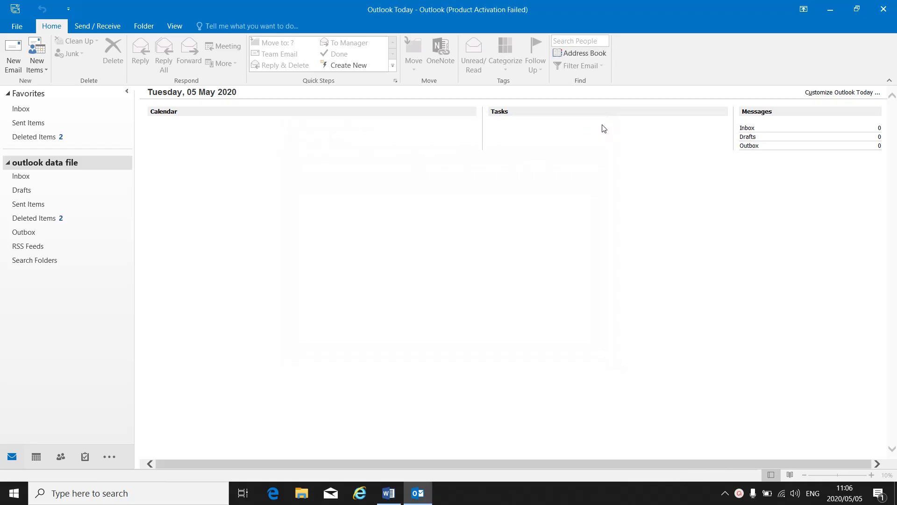
click(43, 68)
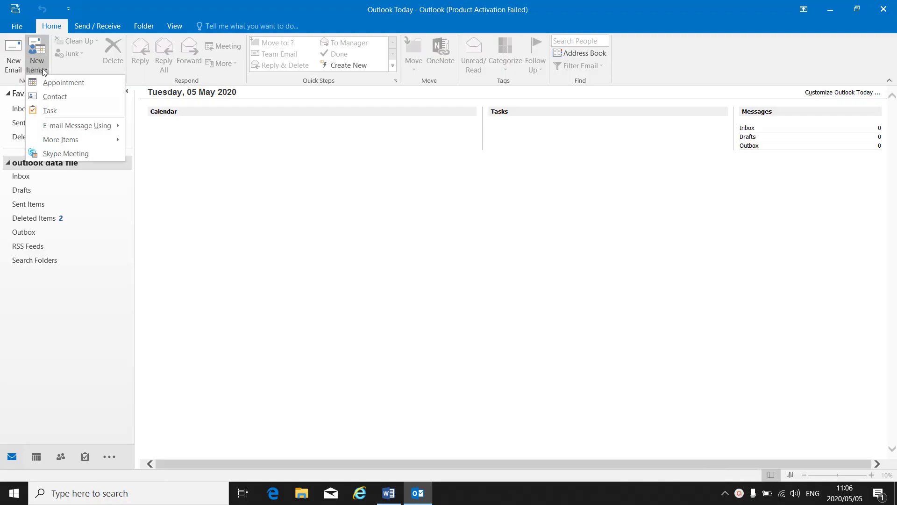
click(52, 96)
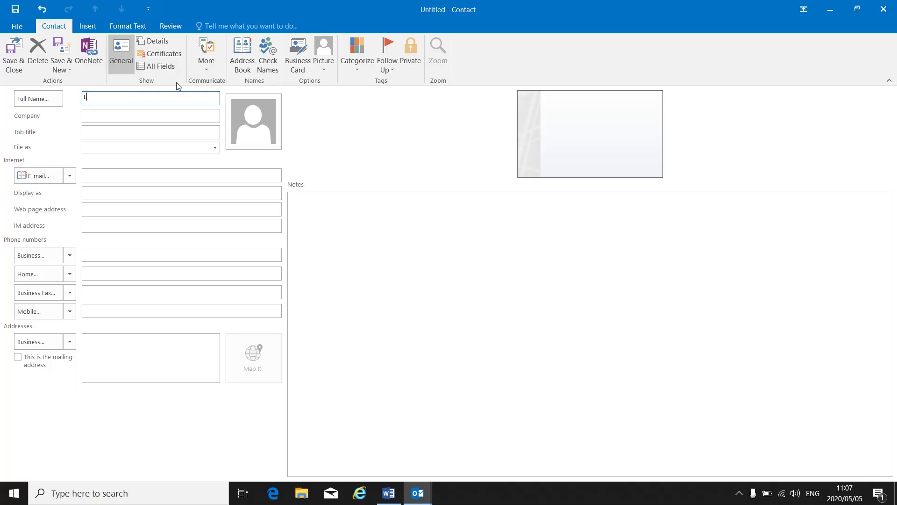
- Enter the contact's full name, company Majuba Tvet College and job title Lecturer
click(102, 118)
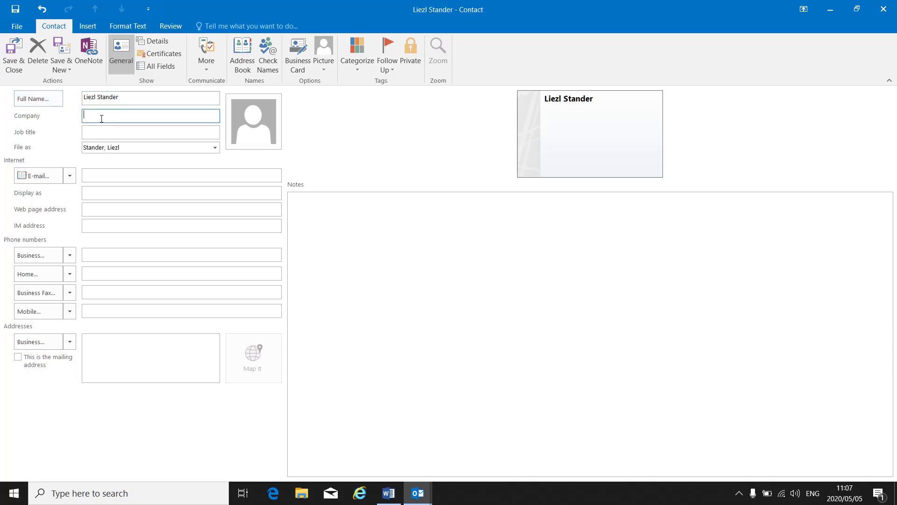
text(Majuba Tvet College)
click(98, 133)
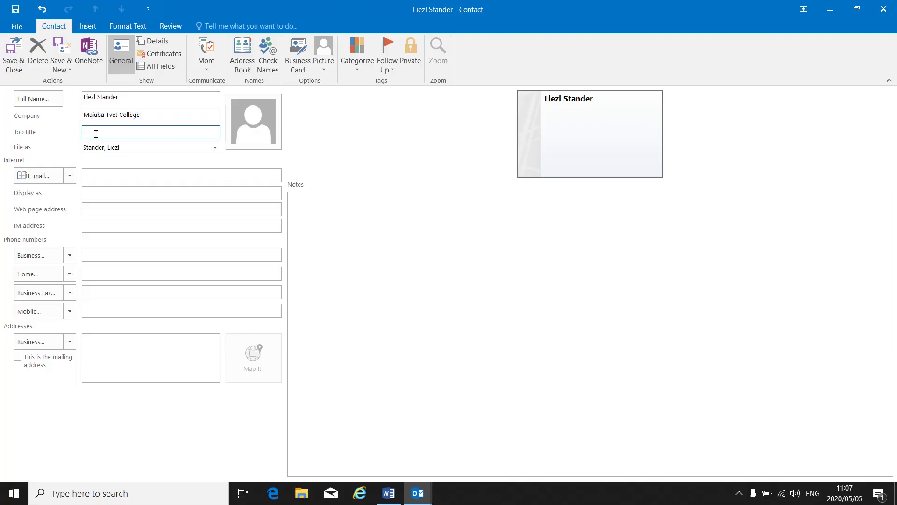
text(Lex)
text(turer)
key(BackSpace)
key(BackSpace)
key(BackSpace)
key(BackSpace)
key(BackSpace)
text(cturer)
- Enter the contact's e-mail address and move through the phone and address fields
click(99, 175)
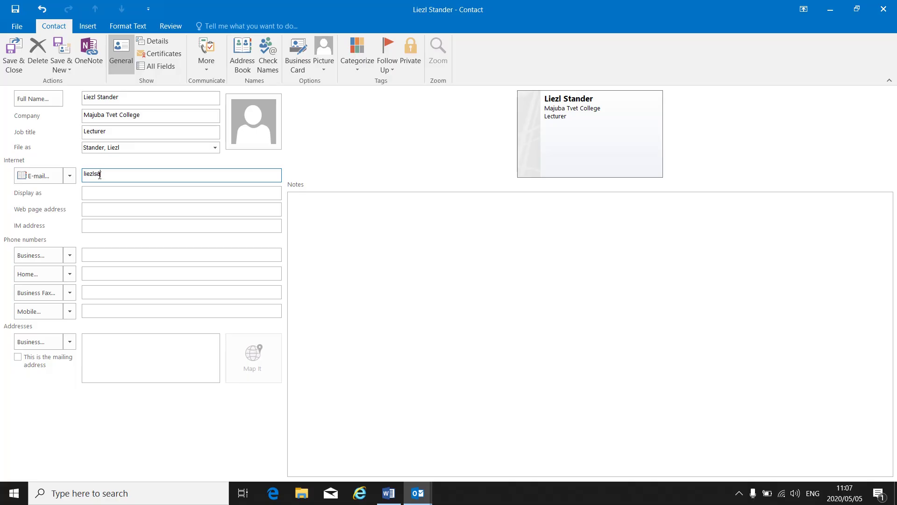
click(114, 255)
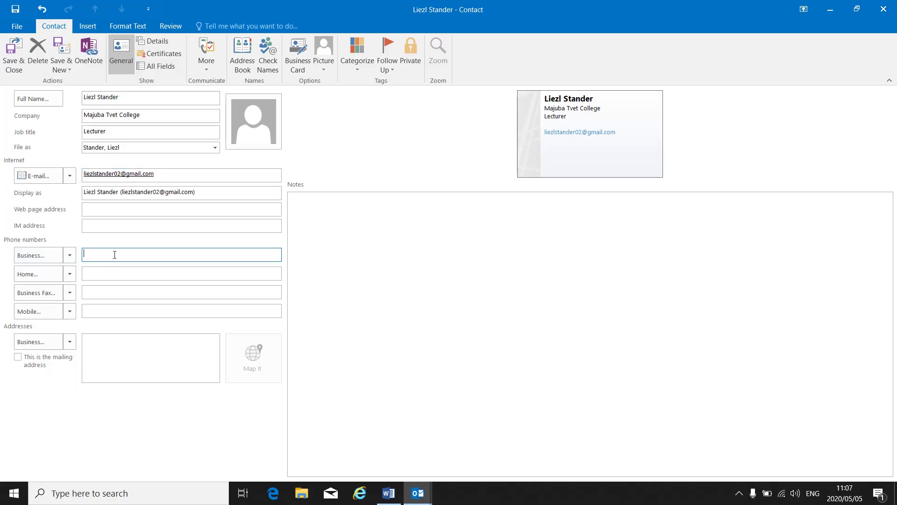
click(92, 277)
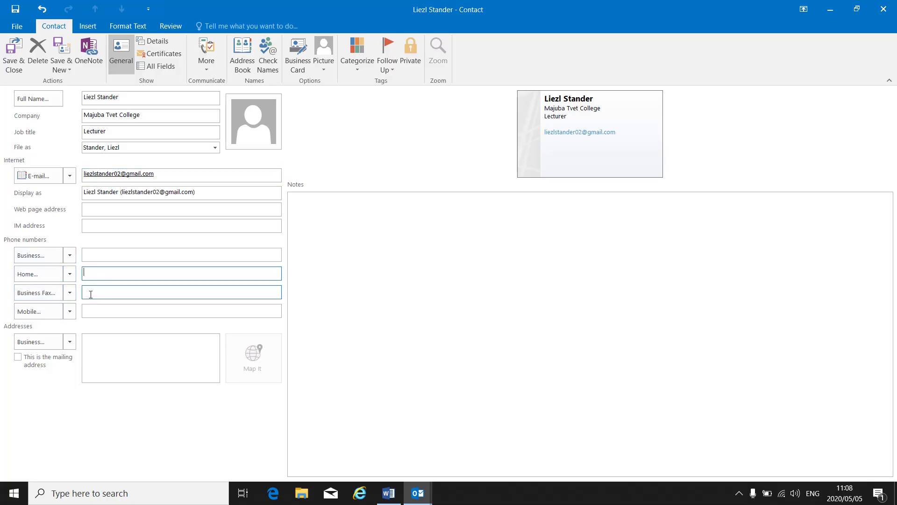
click(95, 311)
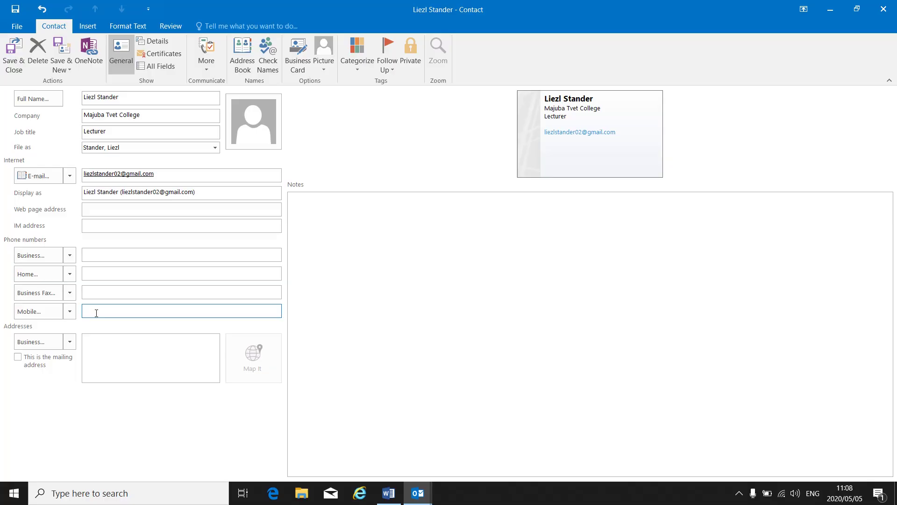
click(140, 354)
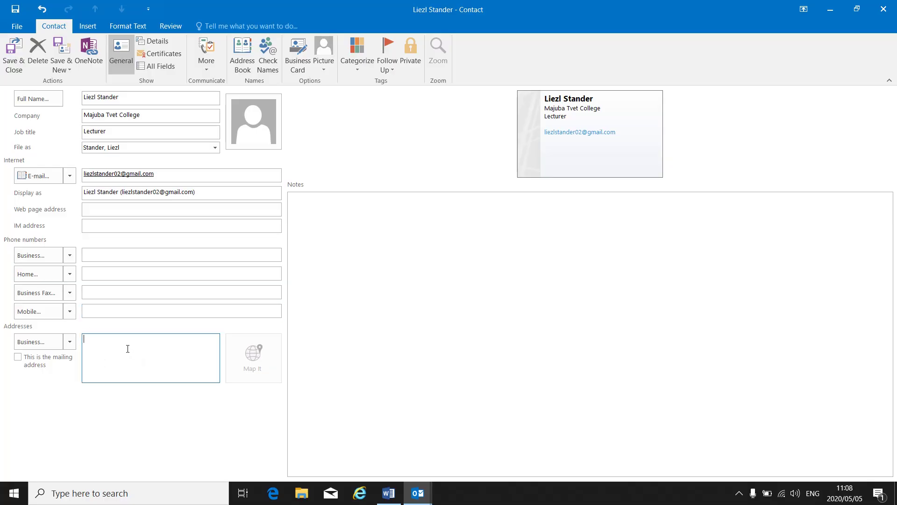
click(107, 293)
- Set the contact picture to the Entrepreneur image from Desktop > Student files
click(261, 129)
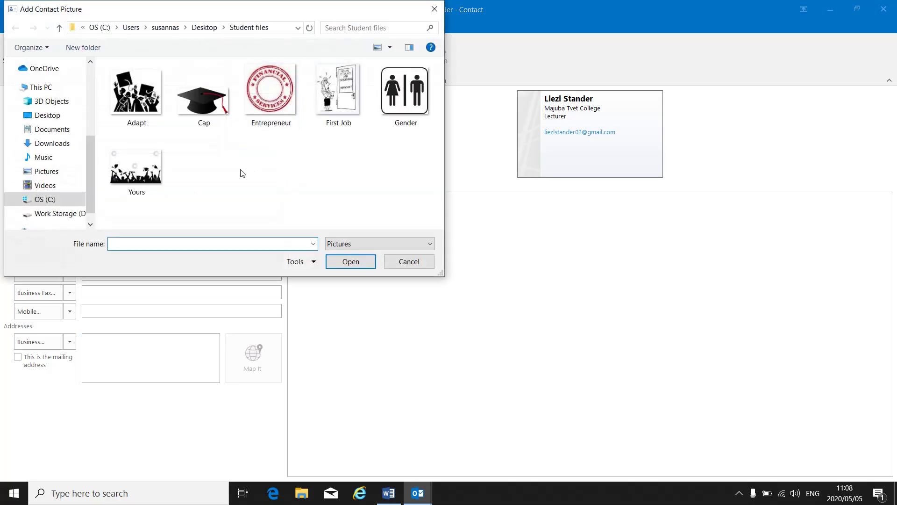
click(57, 116)
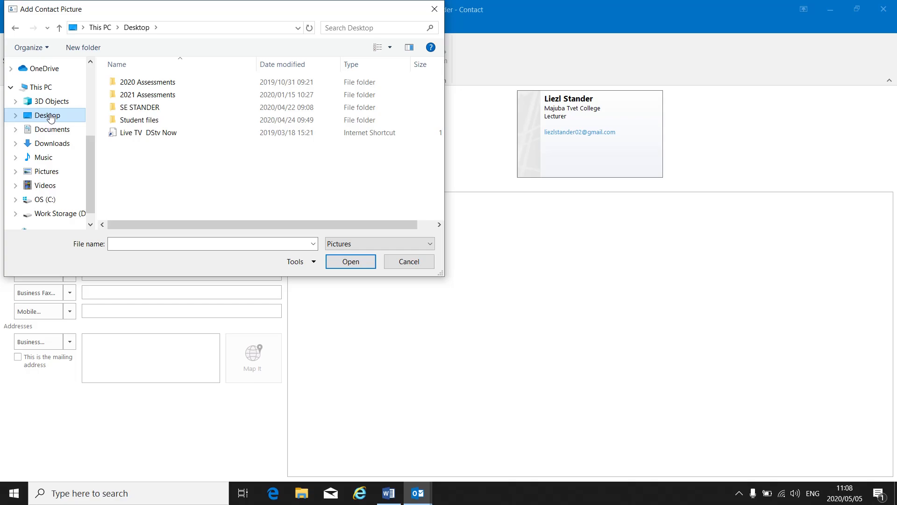
double_click(161, 120)
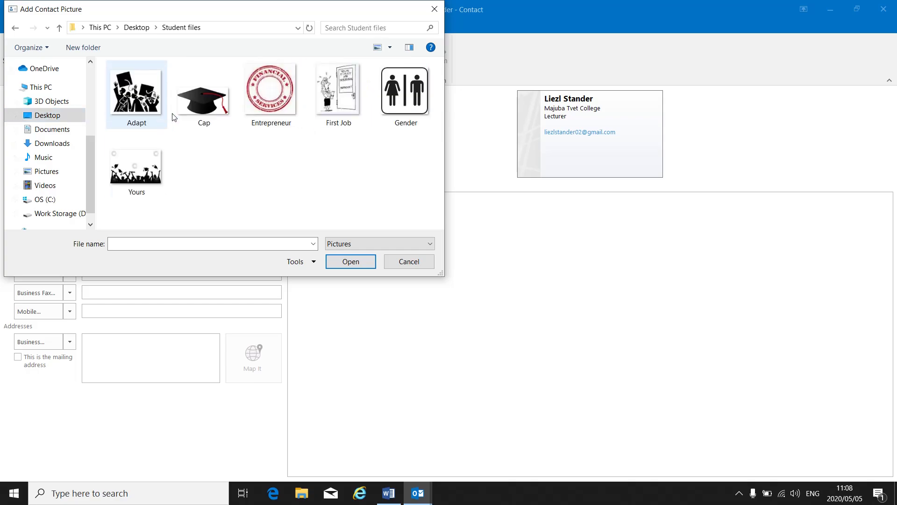
click(270, 93)
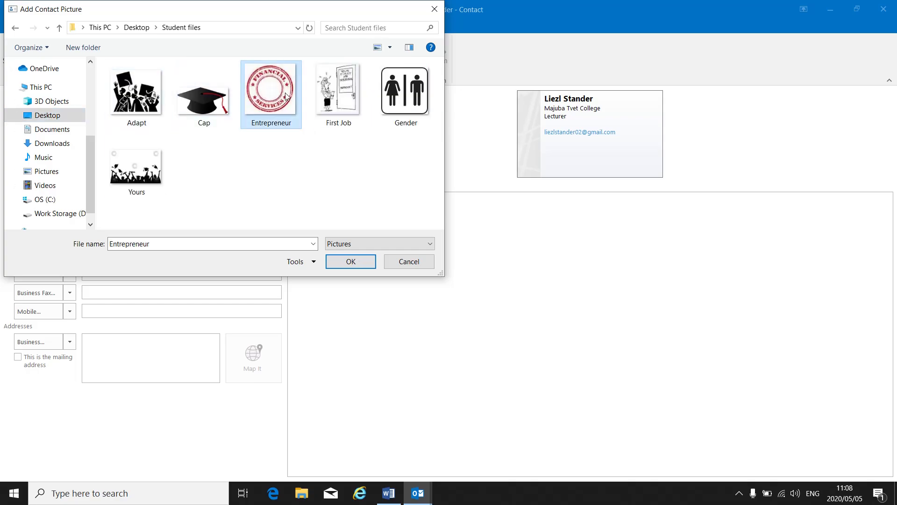
click(351, 262)
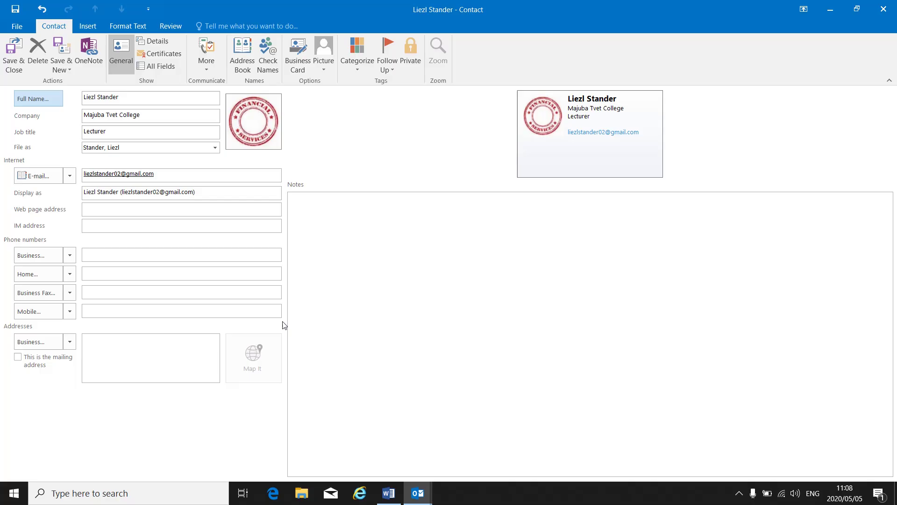
- Enter the contact's business, home, business fax and mobile phone numbers
click(114, 254)
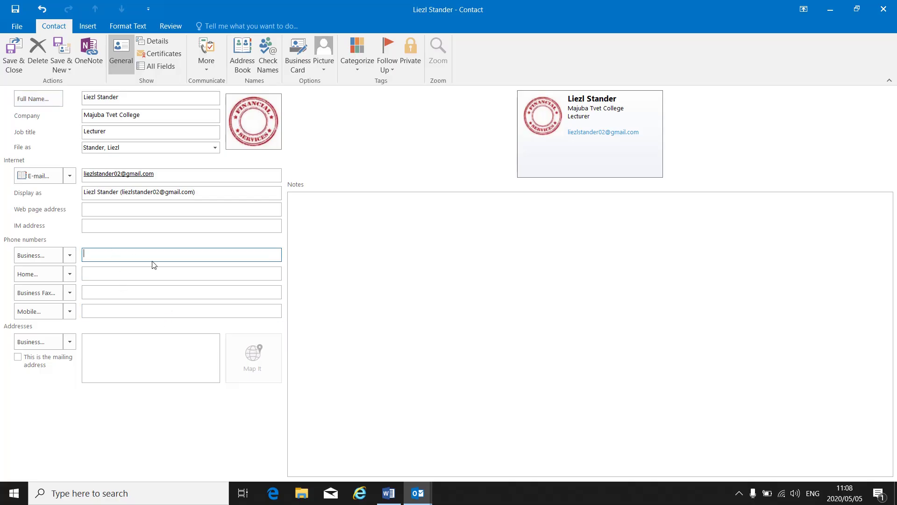
click(127, 274)
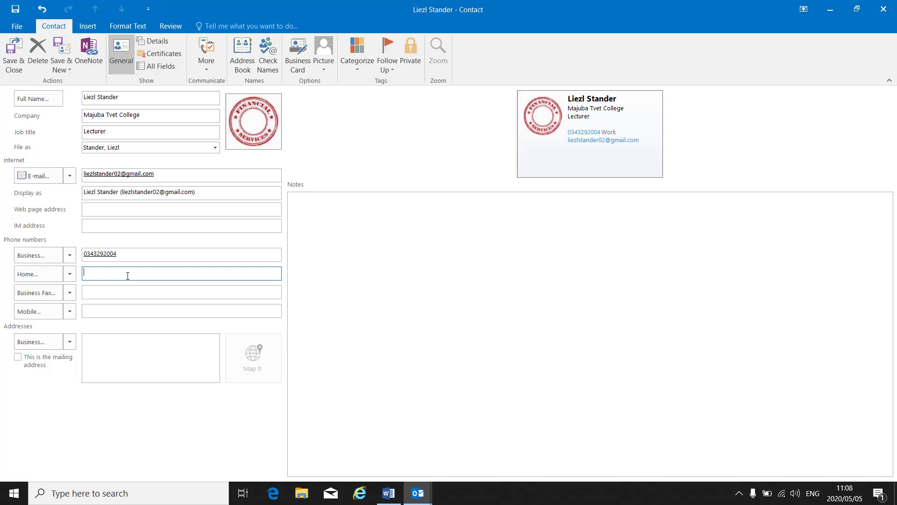
click(93, 291)
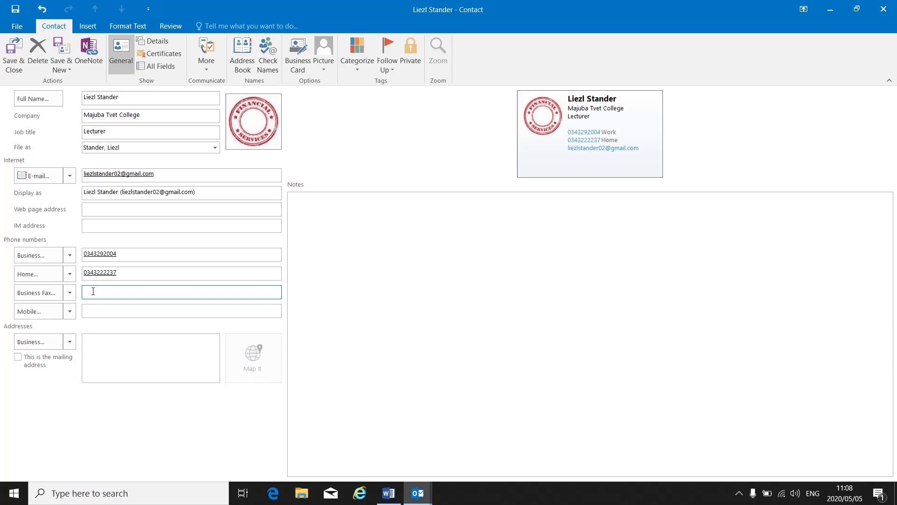
key(Tab)
click(91, 309)
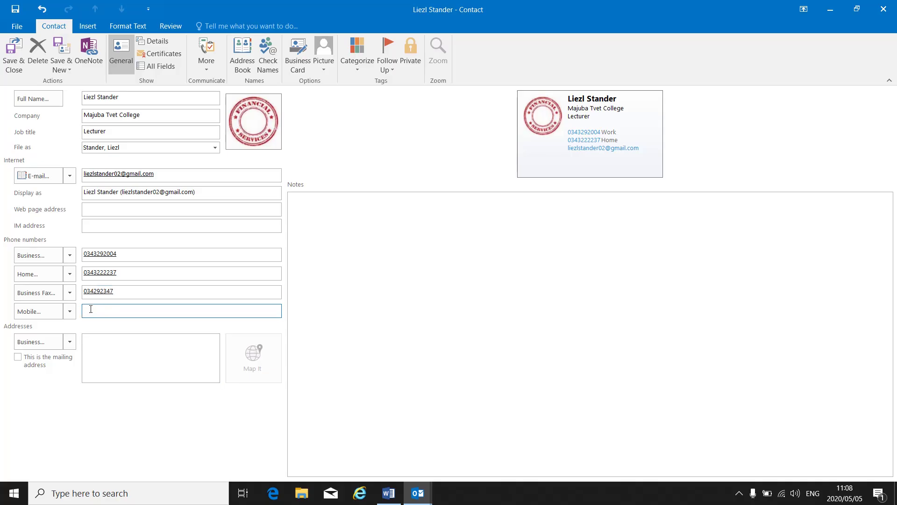
- In Word, create a new blank document for the contact screenshot, then preview Outlook's windows
click(389, 493)
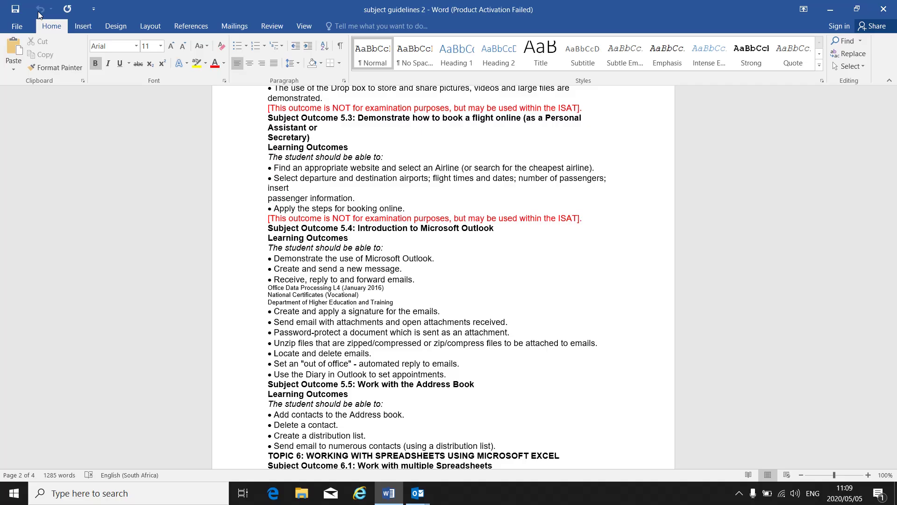
click(18, 27)
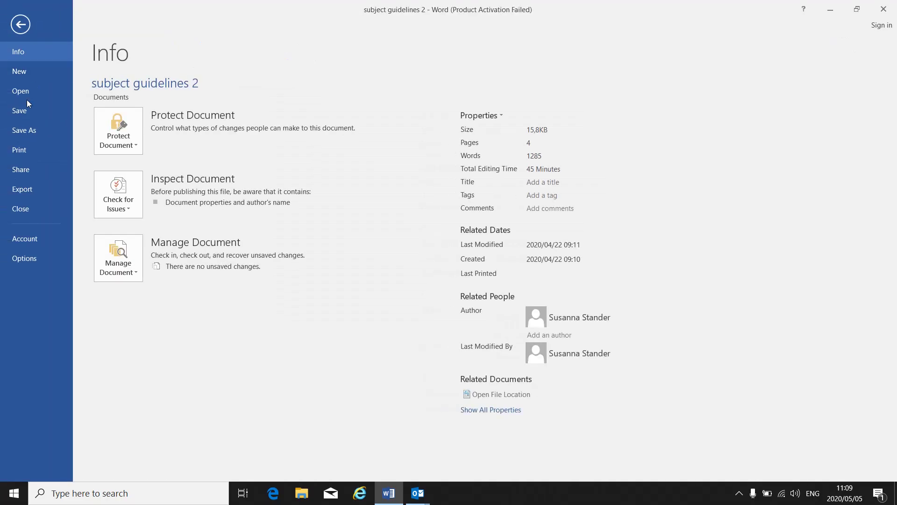
click(30, 72)
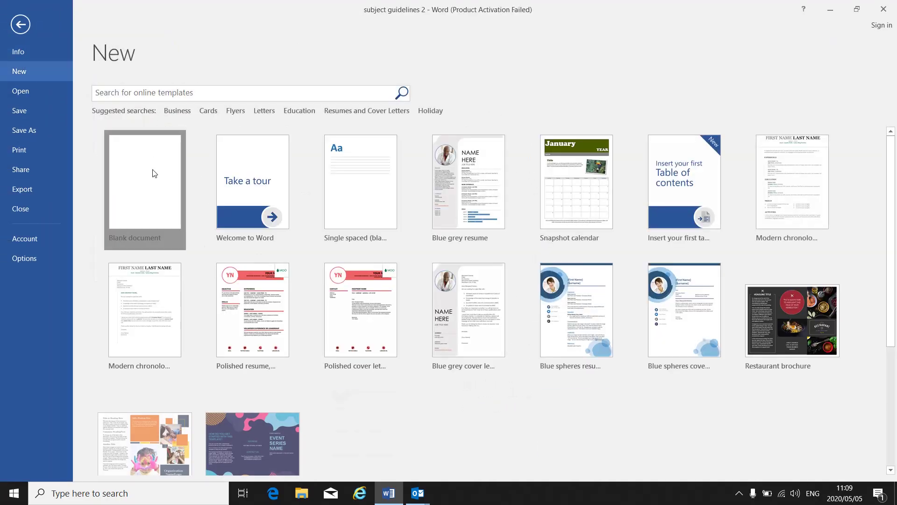
key(Escape)
key(ctrl+n)
click(13, 51)
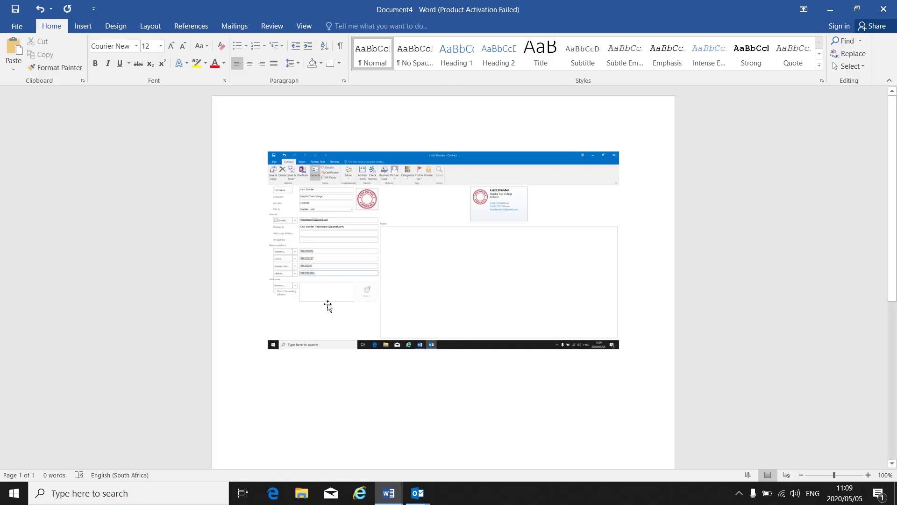
click(417, 493)
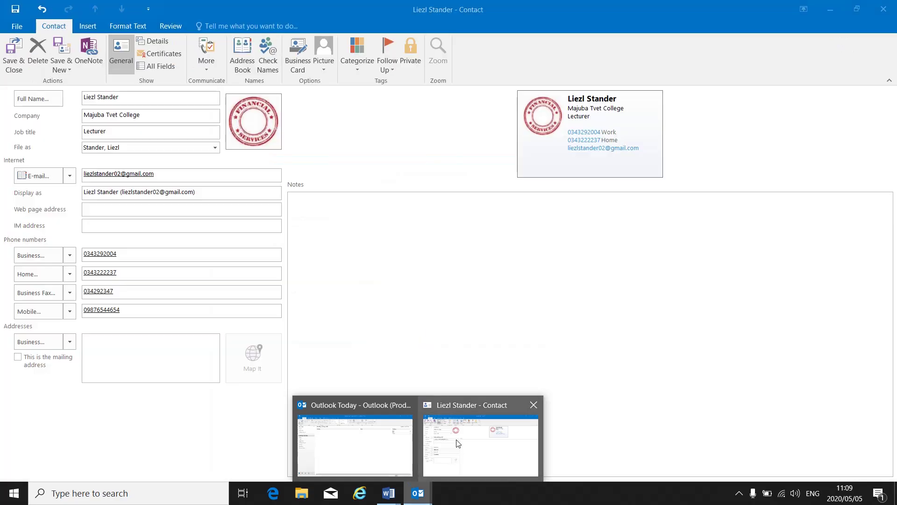
- Save the contact with Save & New, update the existing duplicate, and close the blank contact
click(457, 442)
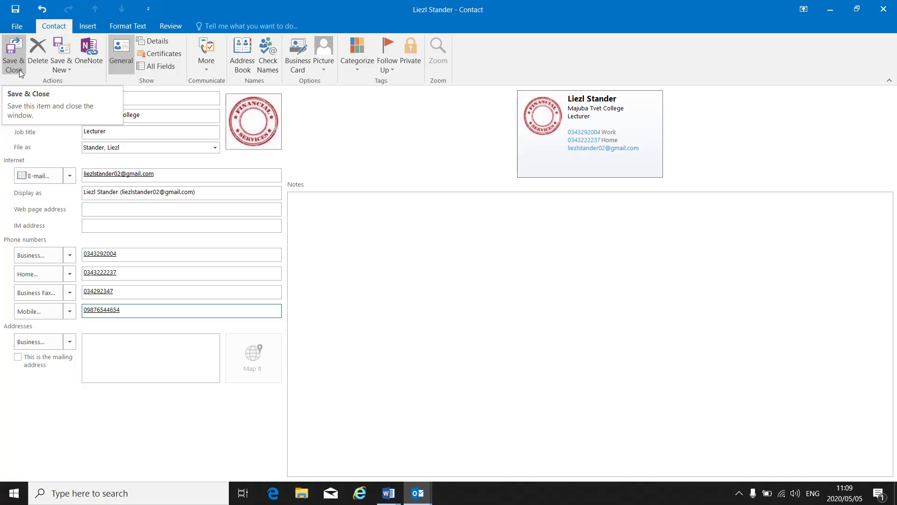
click(61, 68)
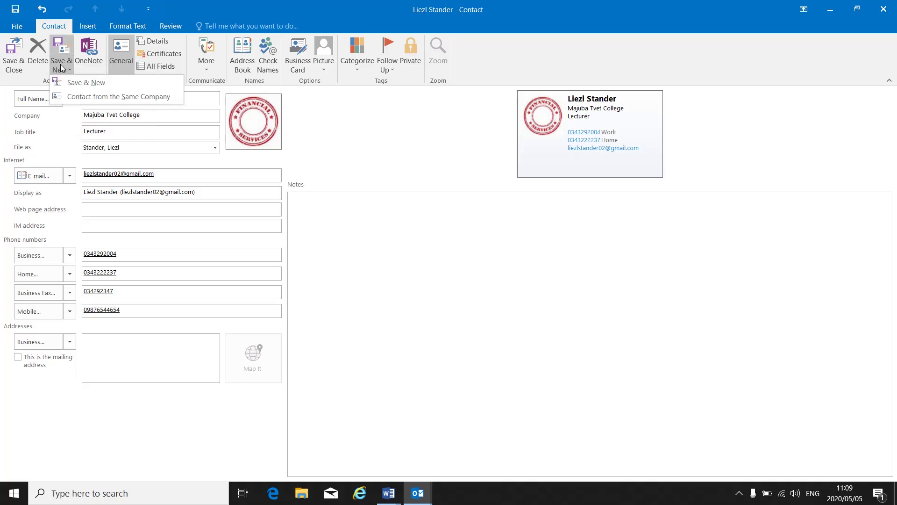
click(77, 84)
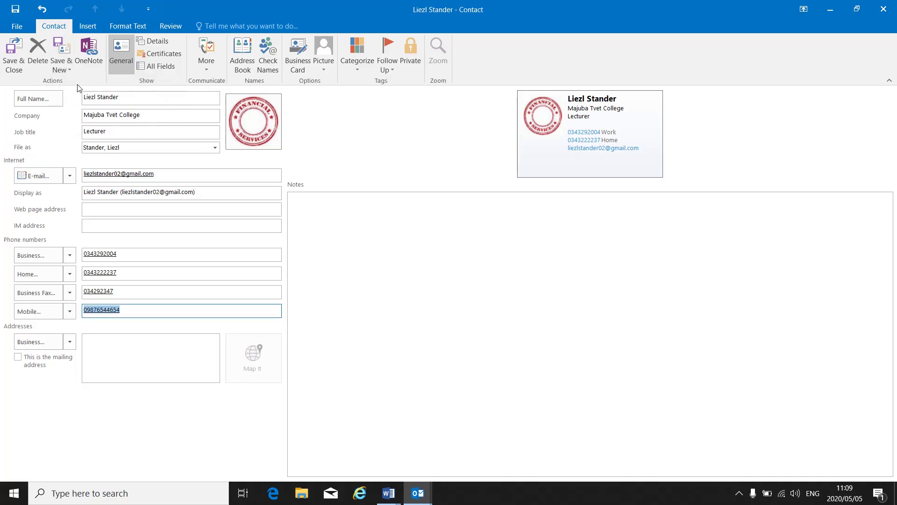
click(563, 343)
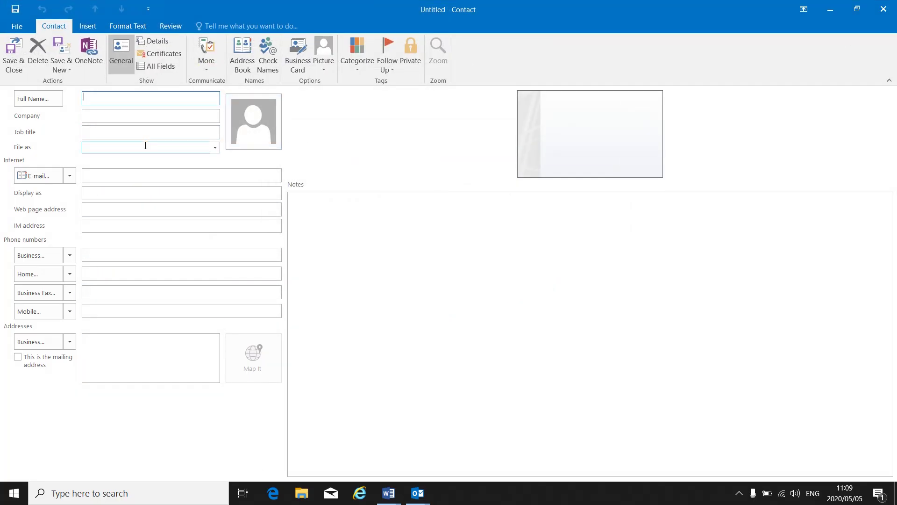
click(16, 71)
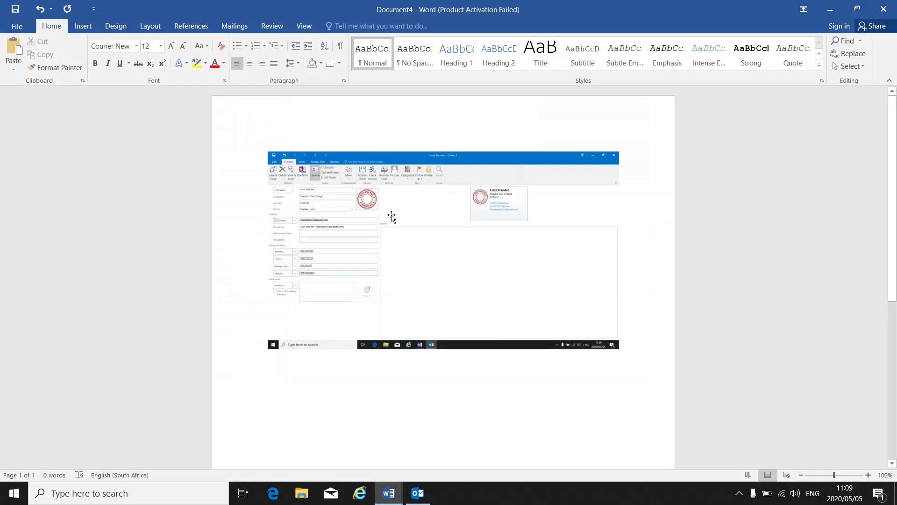
- Return to Outlook, check the contacts in the Address Book, then start a new email
click(418, 493)
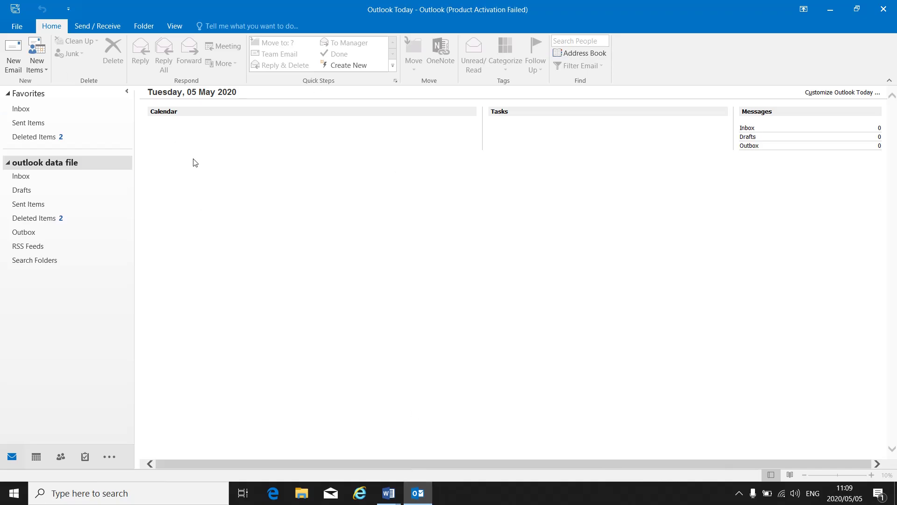
click(582, 54)
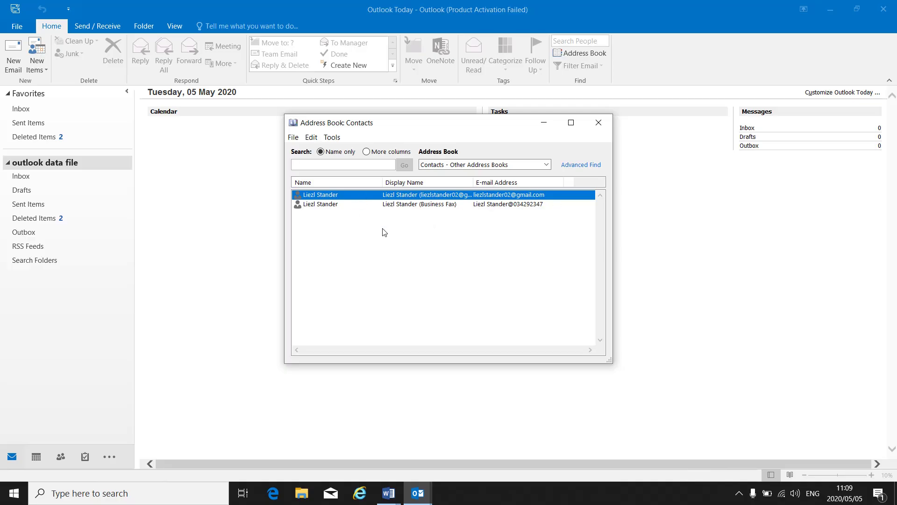
click(600, 124)
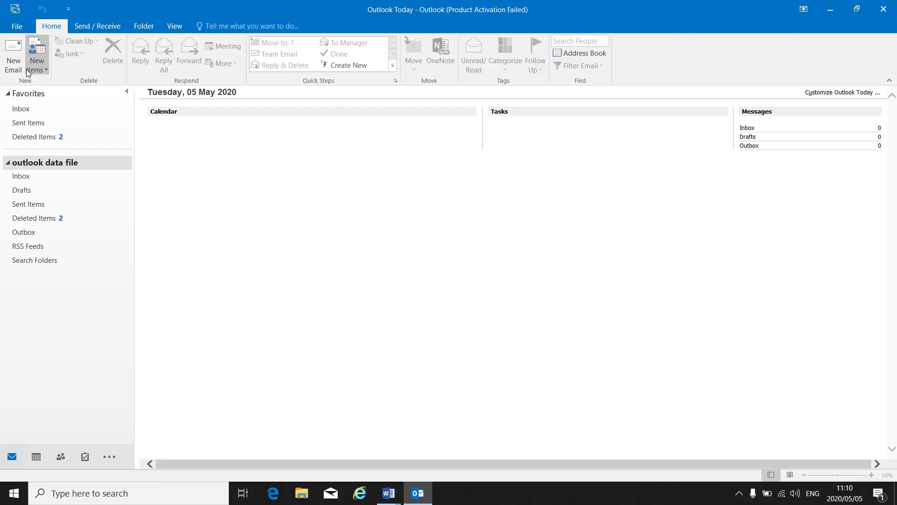
click(11, 69)
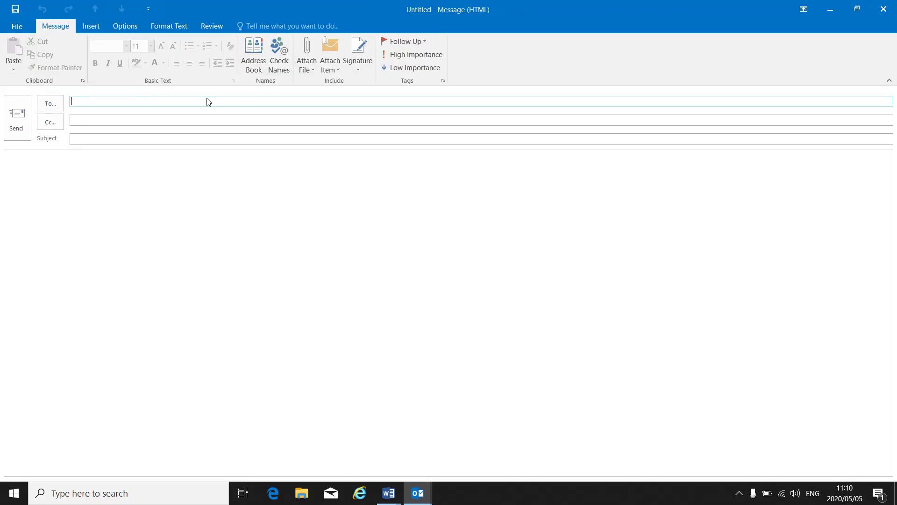
- Add the saved contact's e-mail entry as the message's To recipient from the Address Book
click(254, 70)
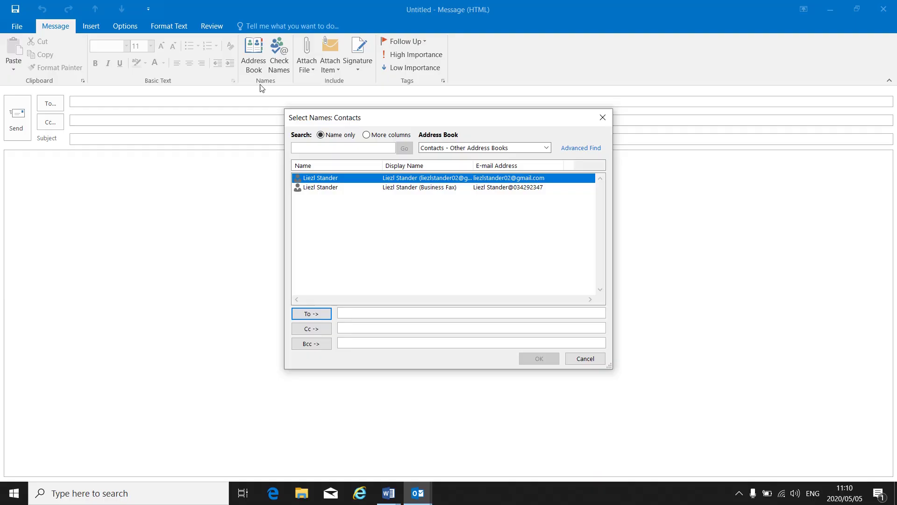
double_click(365, 182)
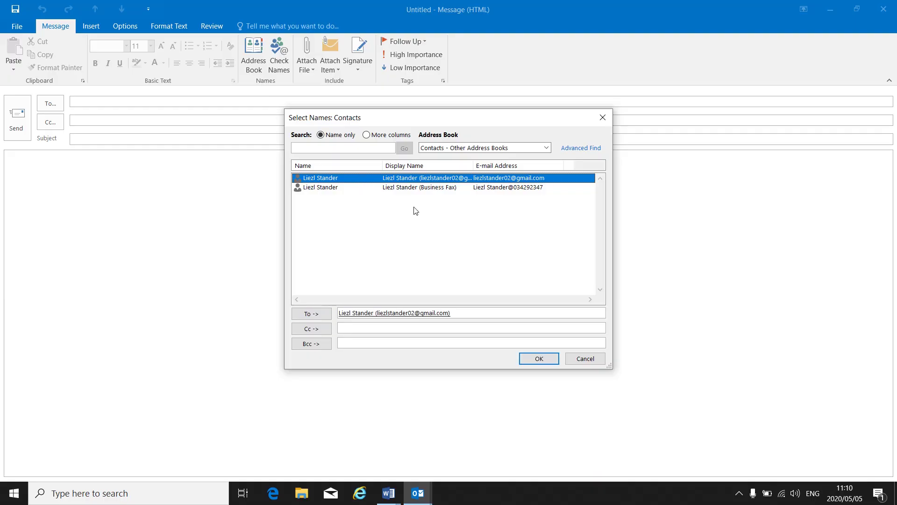
click(526, 361)
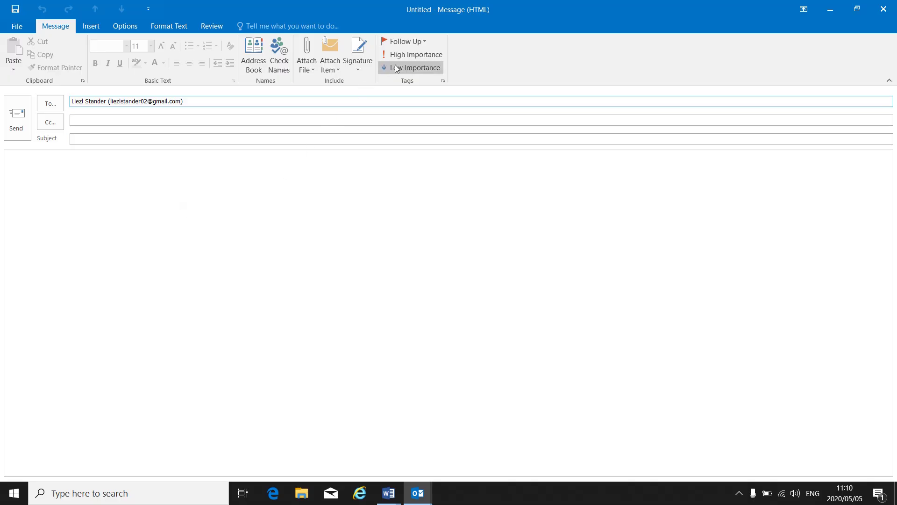
- Reopen the Address Book twice, confirming once and cancelling the second time without changes
click(253, 65)
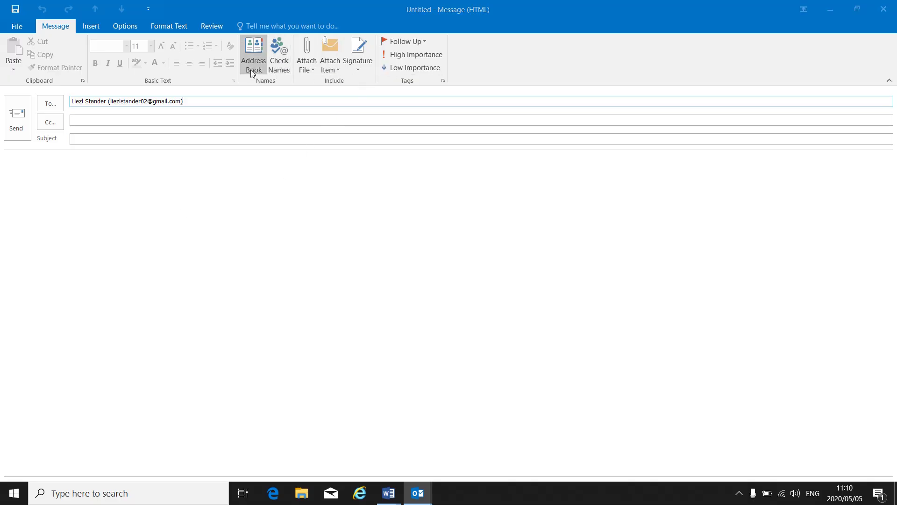
click(357, 188)
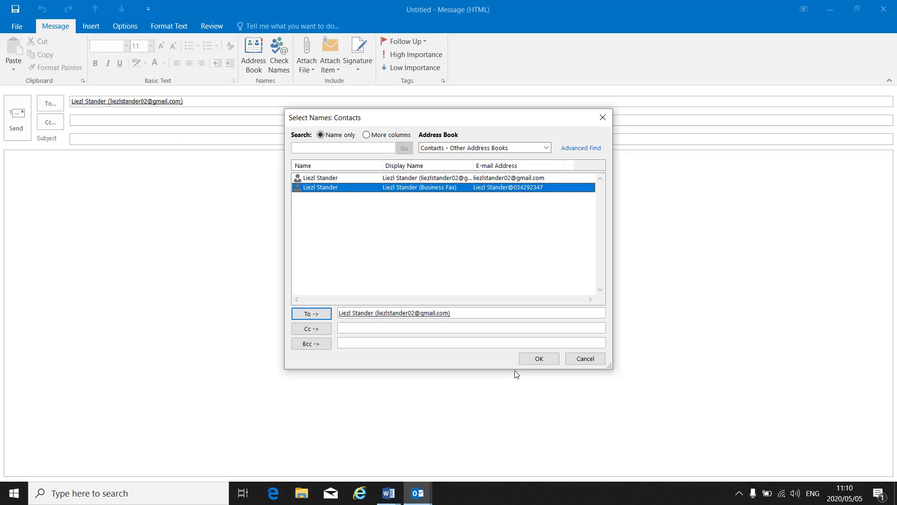
click(535, 359)
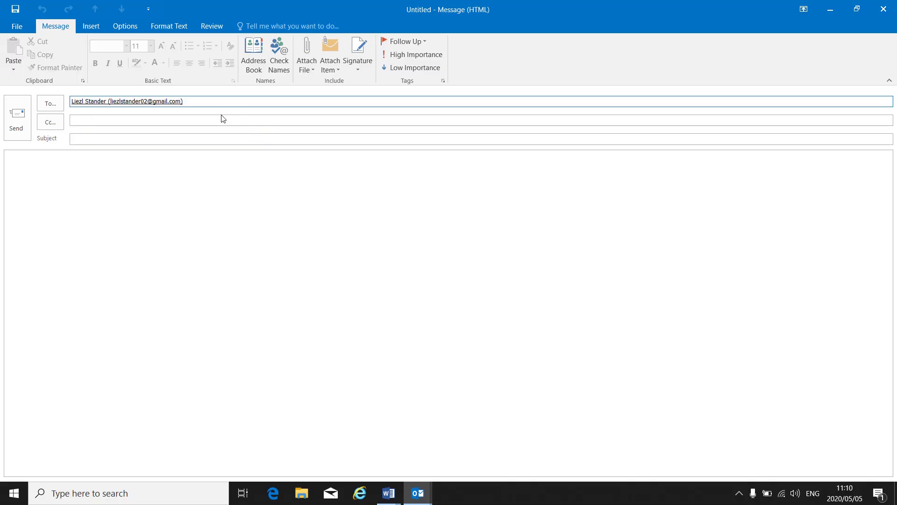
click(255, 58)
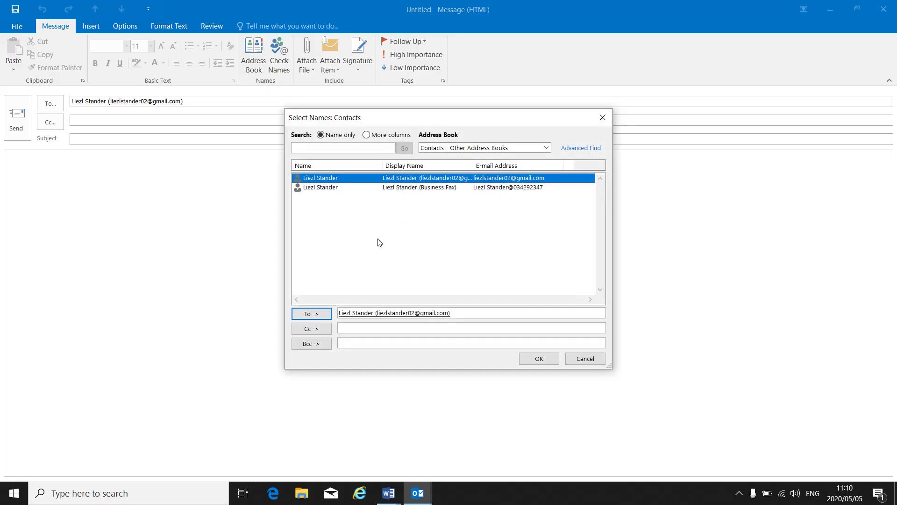
click(581, 364)
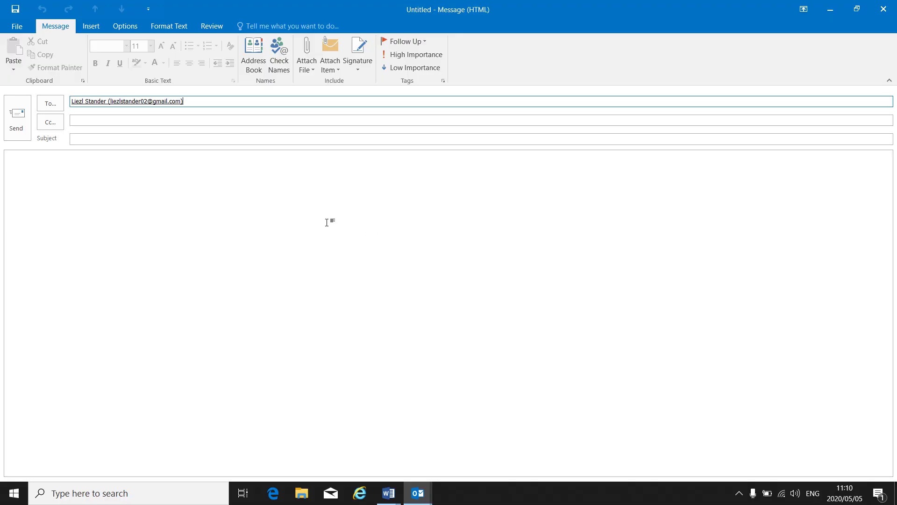
- Close the unsent email without saving it and show the New Items list
click(880, 17)
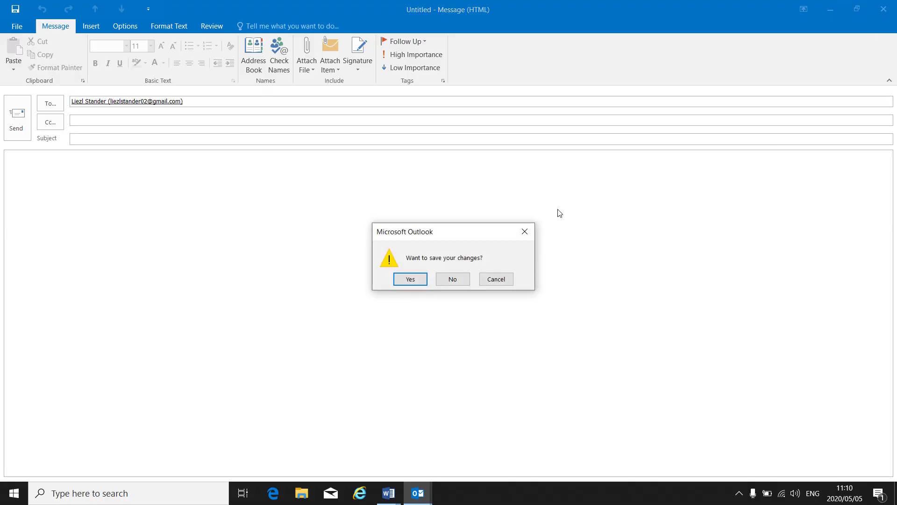
click(456, 280)
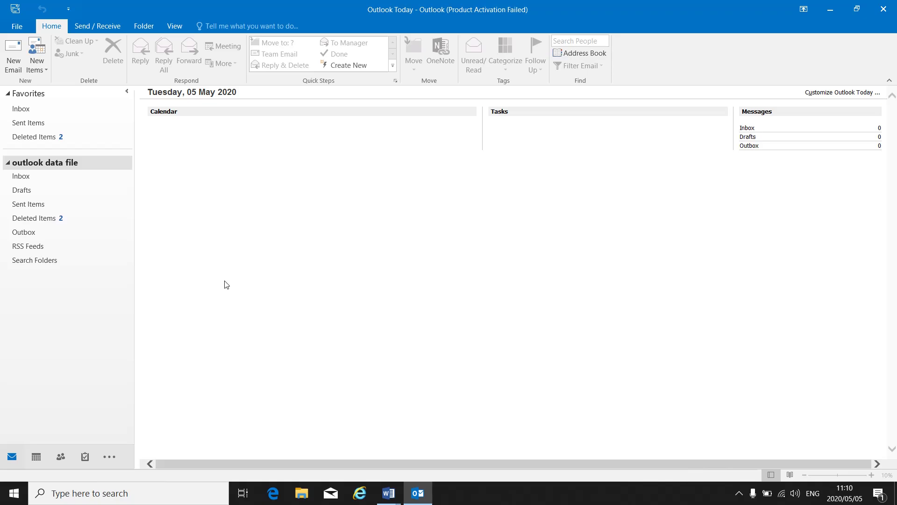
click(47, 68)
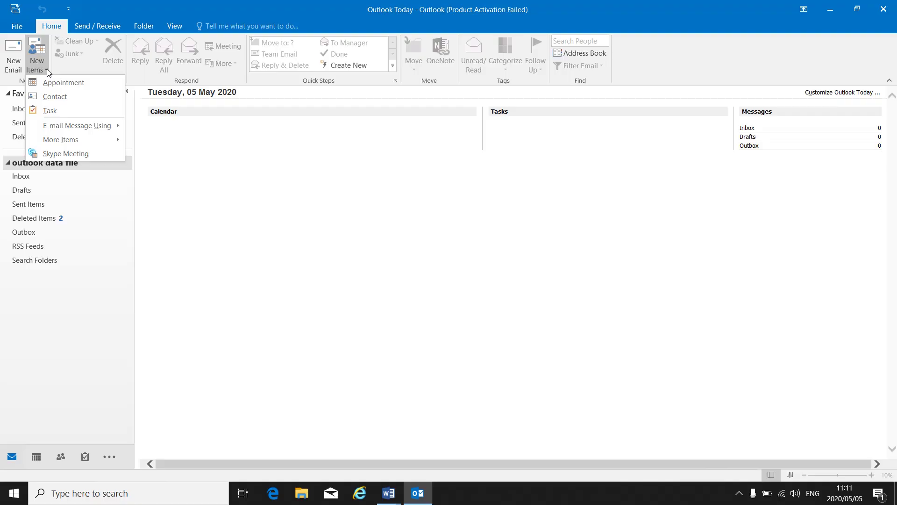
- Create a contact group named 'ODP L4 DA' and start adding a new e-mail contact member
mouse_move(68, 139)
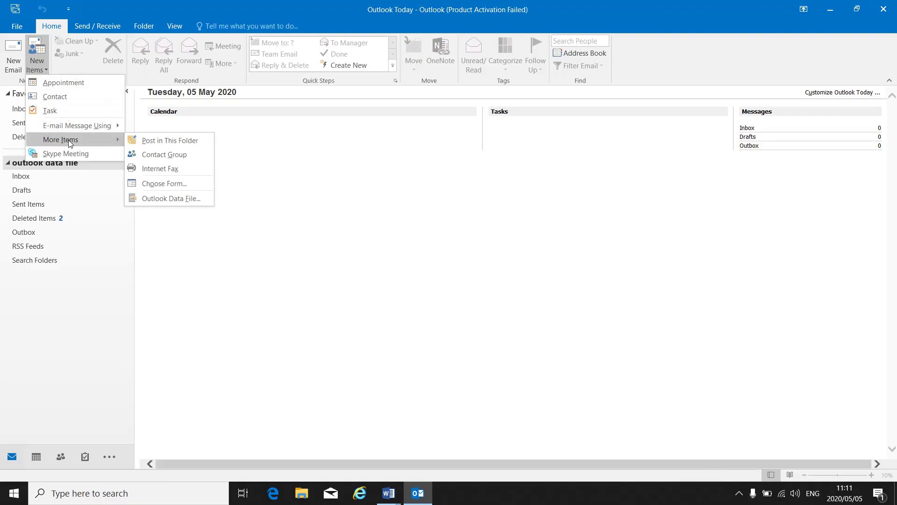
click(168, 154)
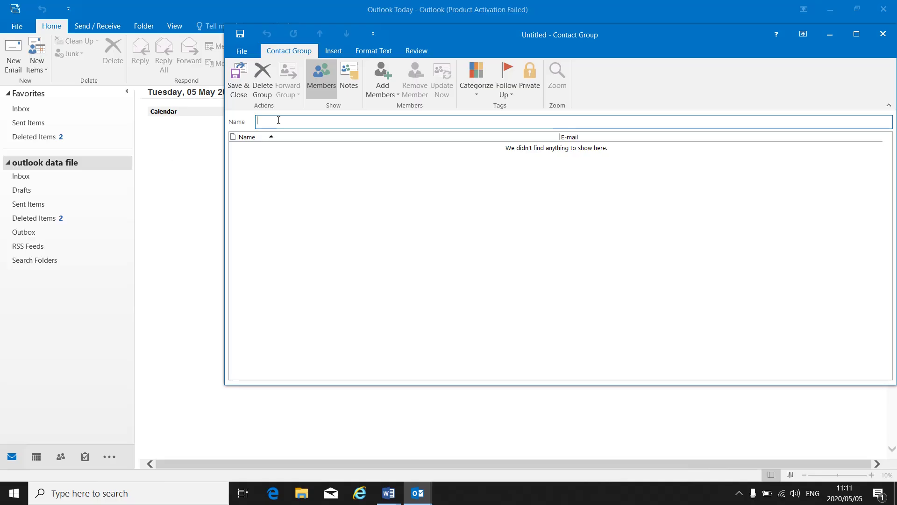
text(ODP L)
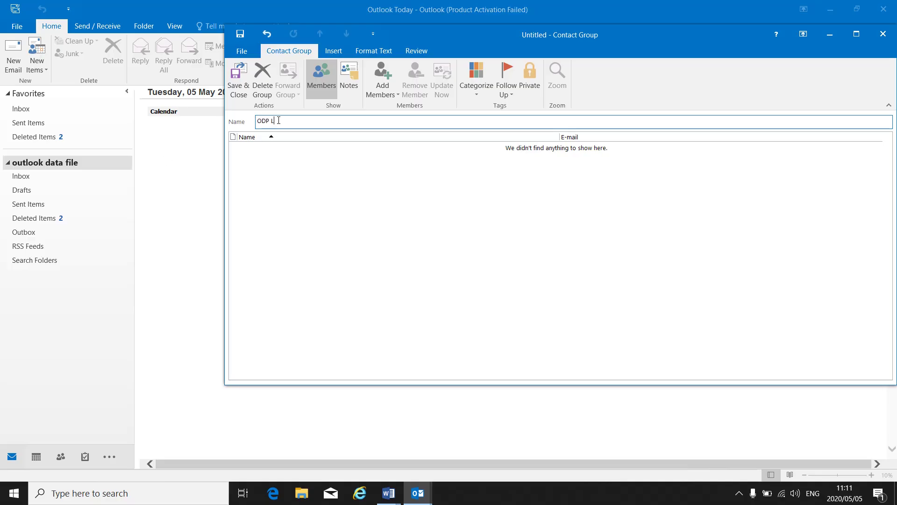
text(4DA)
click(384, 93)
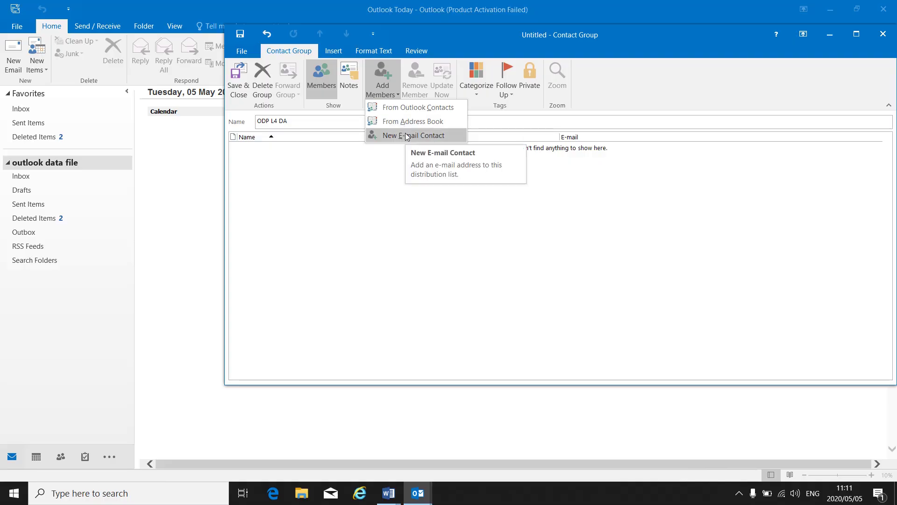
click(407, 136)
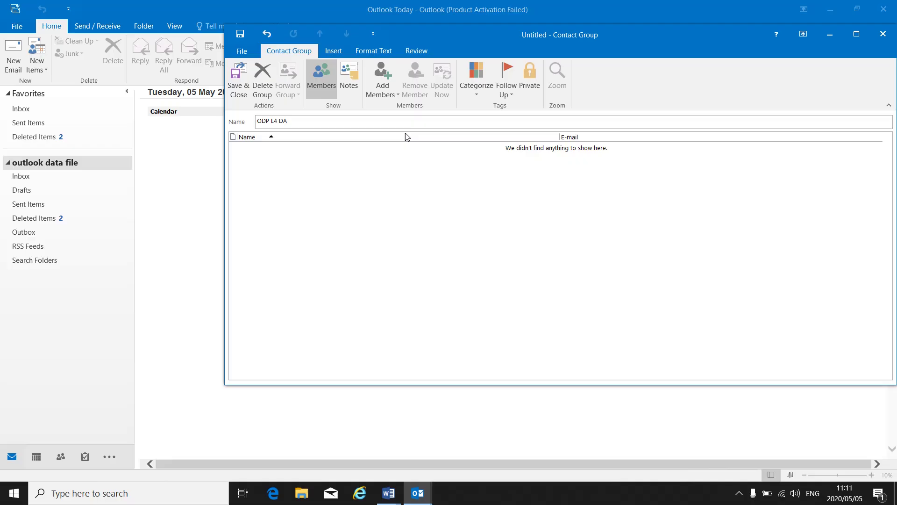
click(444, 204)
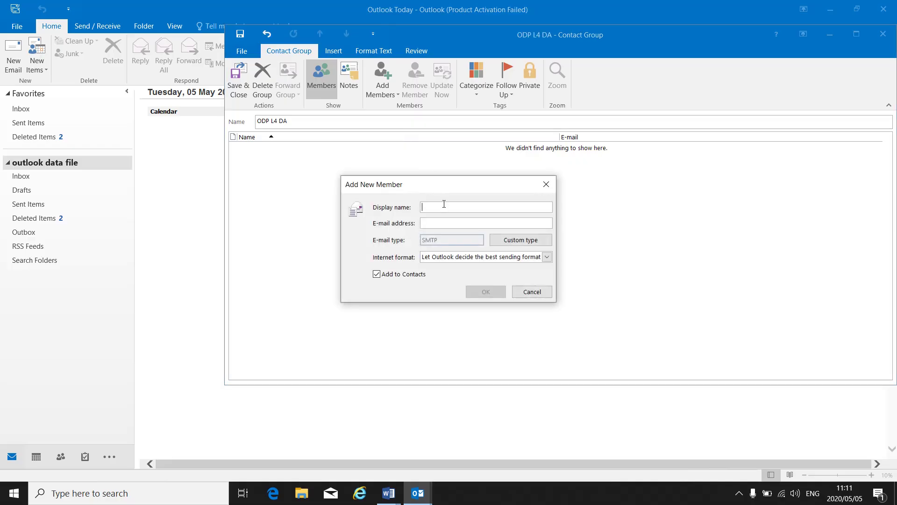
text(mBA)
key(BackSpace)
key(BackSpace)
key(BackSpace)
click(442, 222)
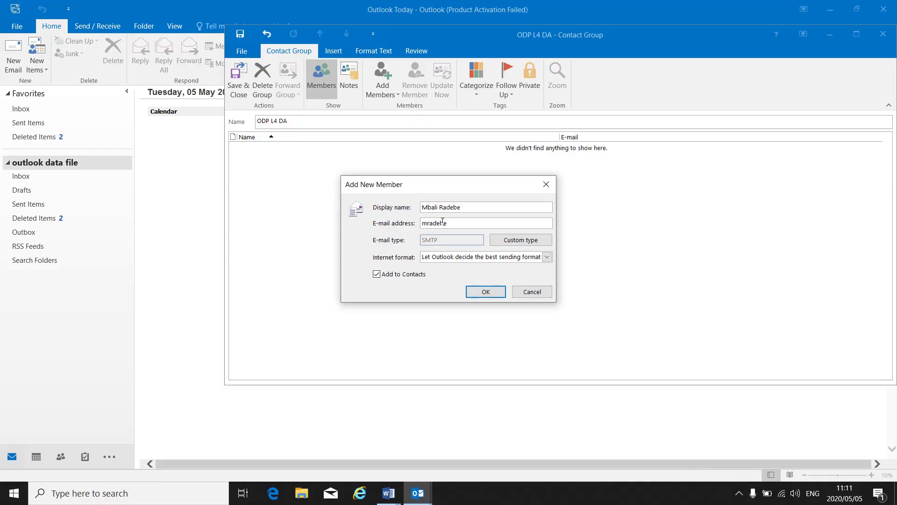
click(481, 295)
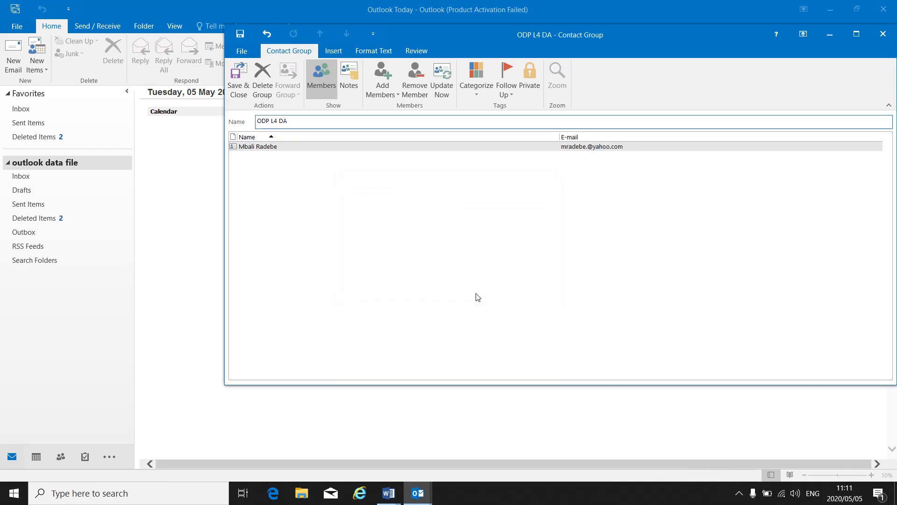
- Add a second new e-mail contact member with the contact's name and a Gmail address
click(387, 95)
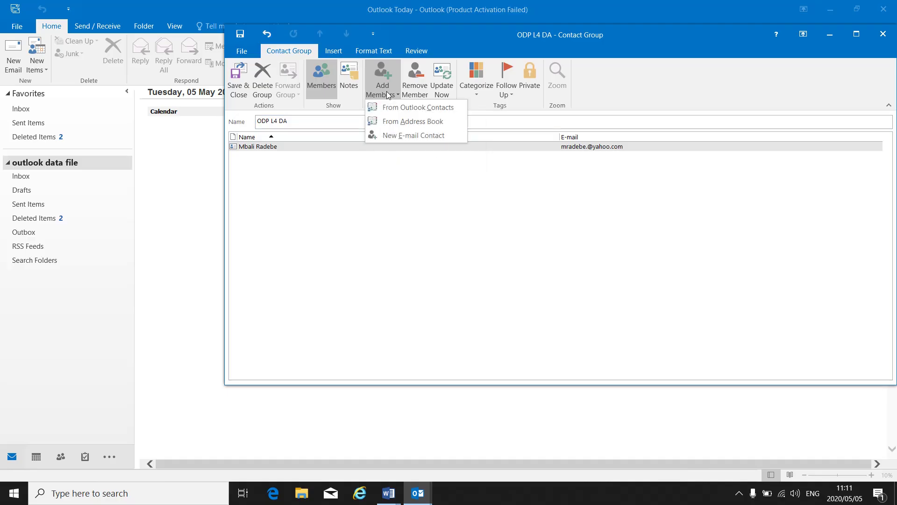
click(393, 139)
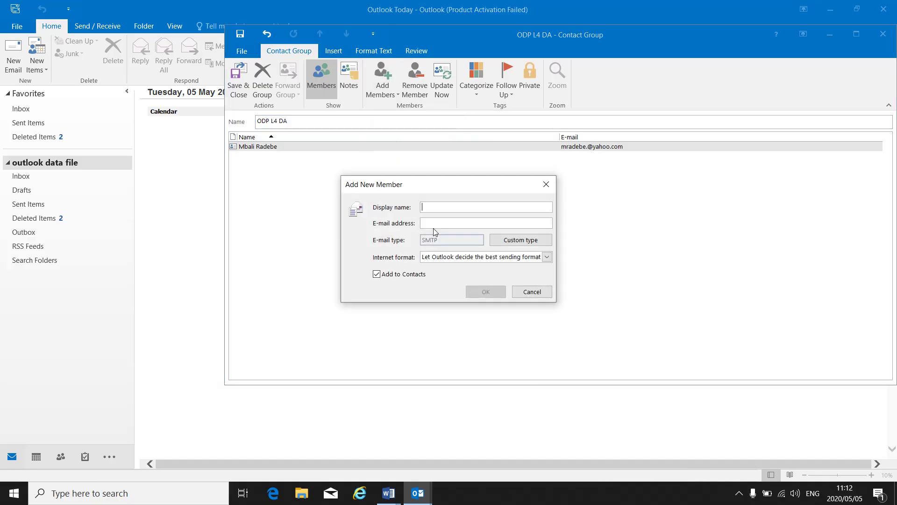
click(441, 219)
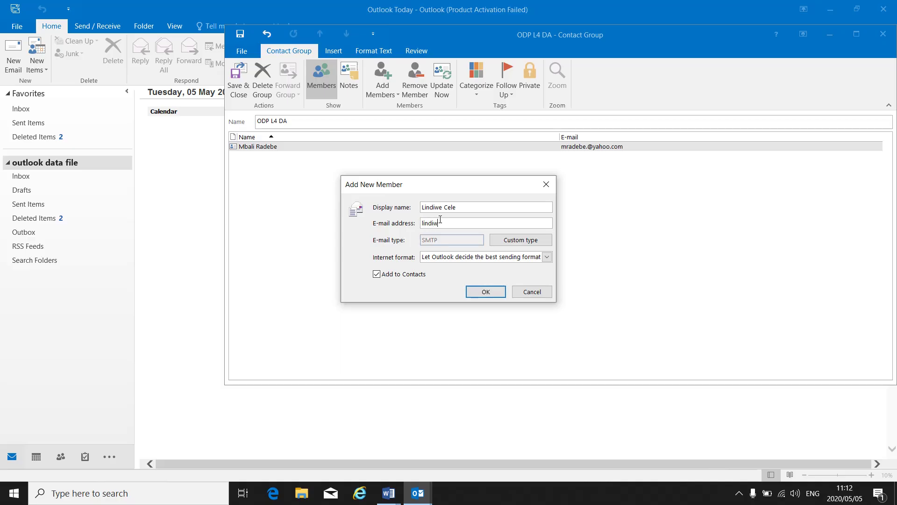
click(484, 292)
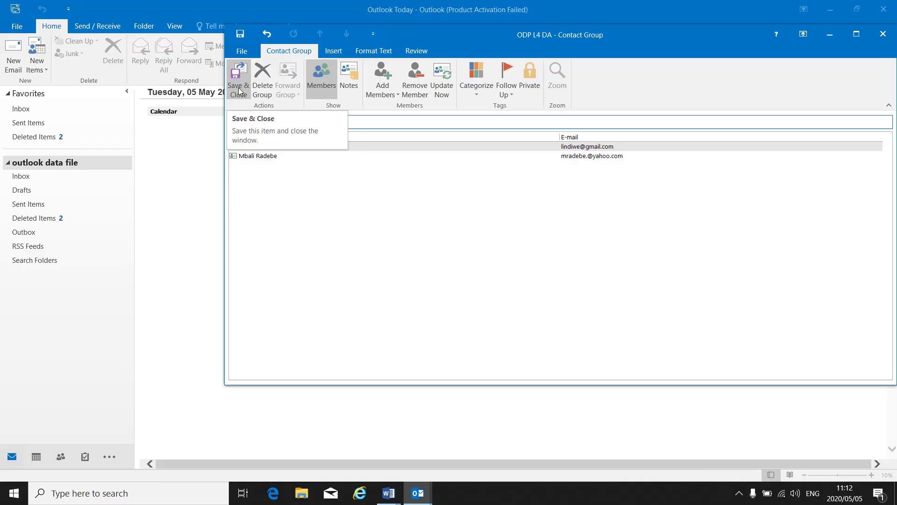
- Save the group, then address a new email to ODP L4 DA via the Address Book
click(239, 91)
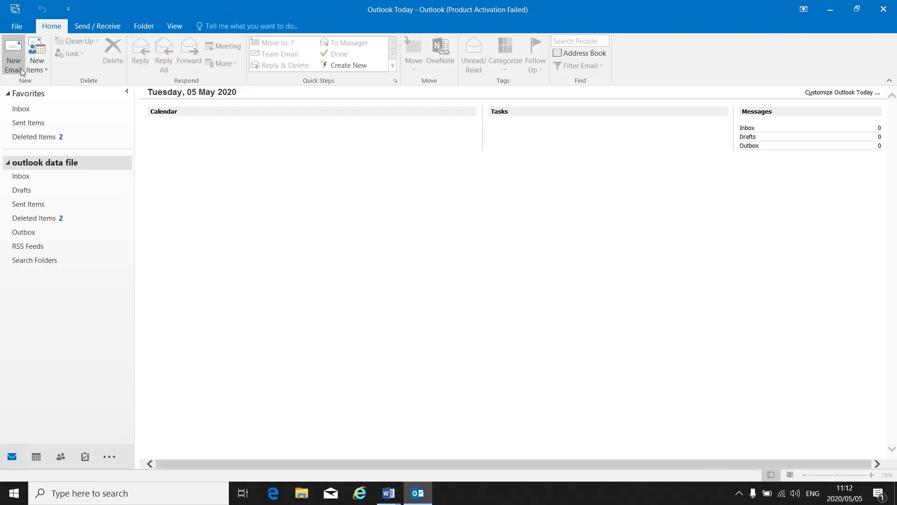
click(16, 64)
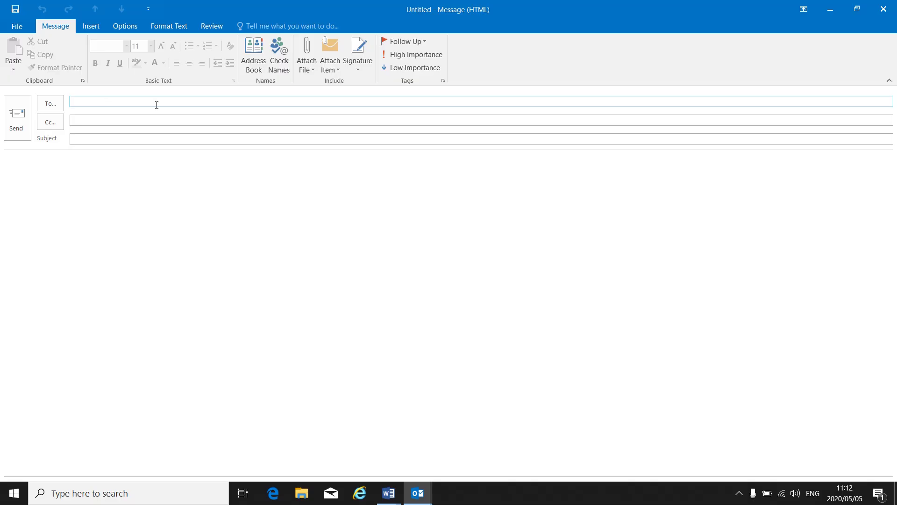
click(255, 70)
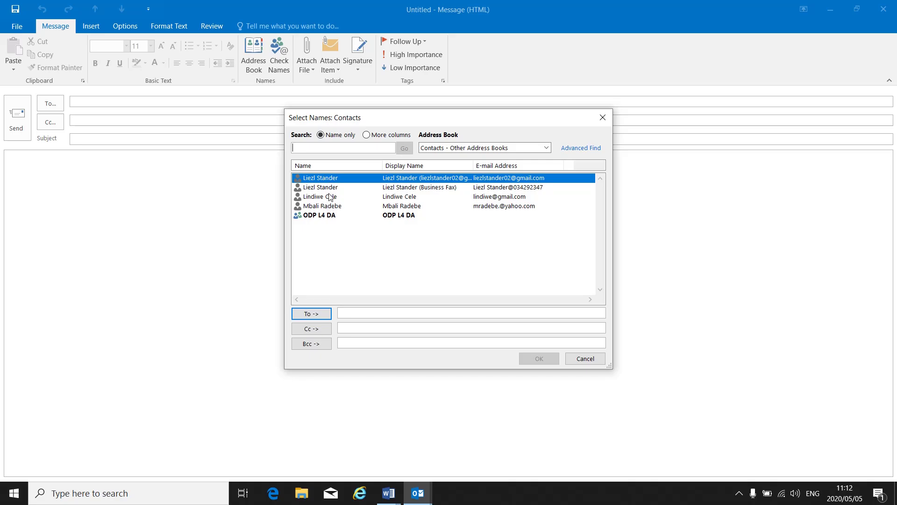
click(329, 217)
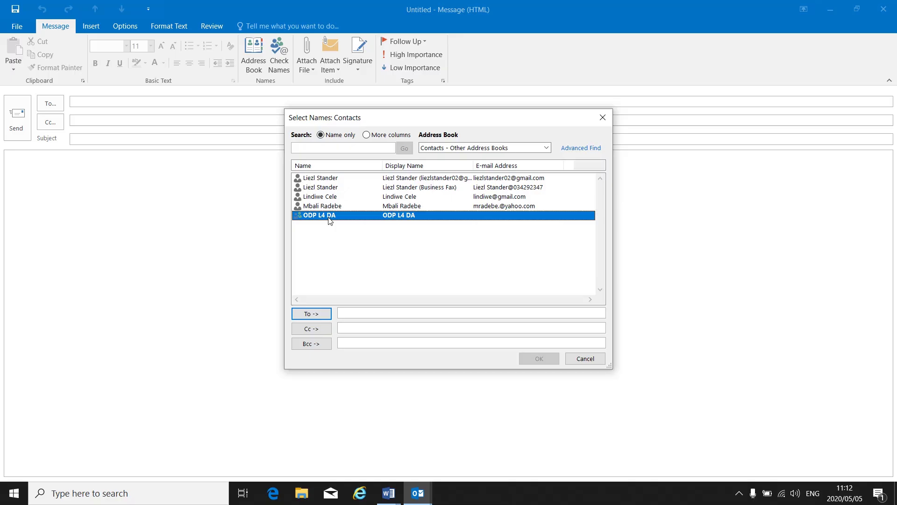
double_click(375, 217)
click(536, 363)
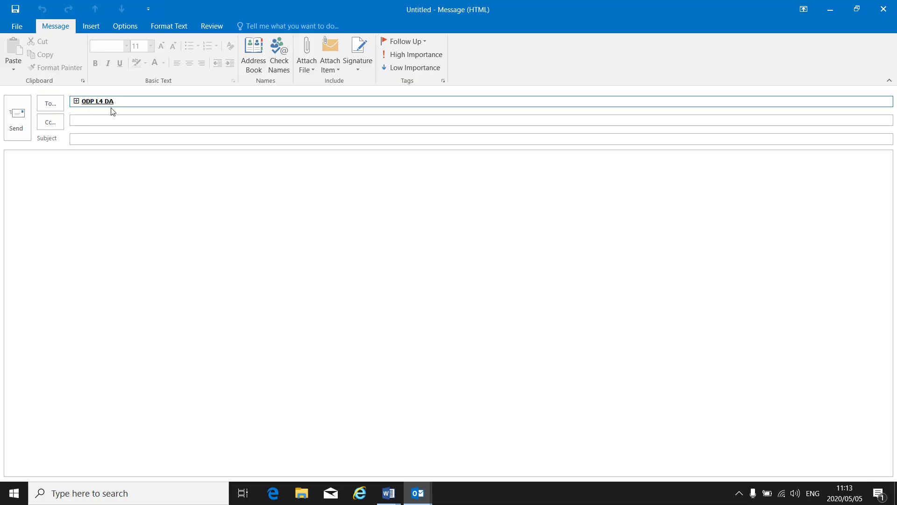
- Discard the unsent email without saving and create another new contact group
mouse_move(96, 106)
click(896, 6)
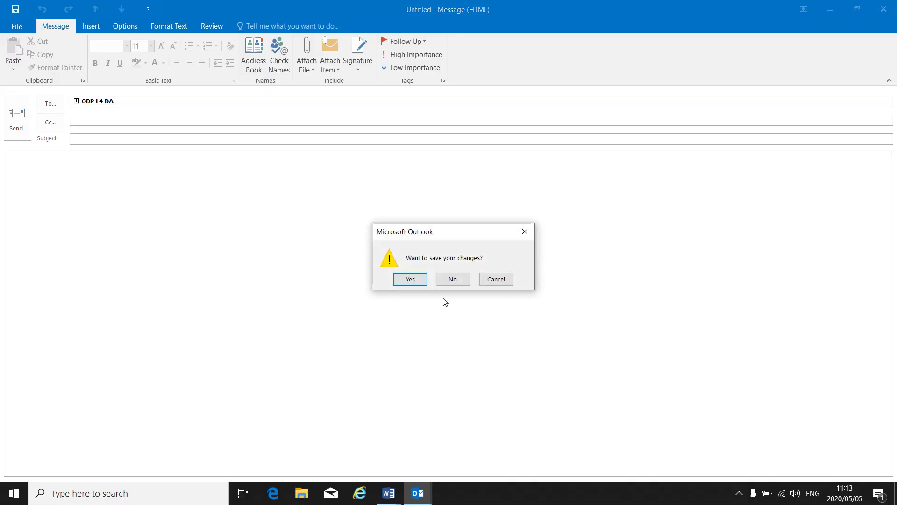
click(452, 280)
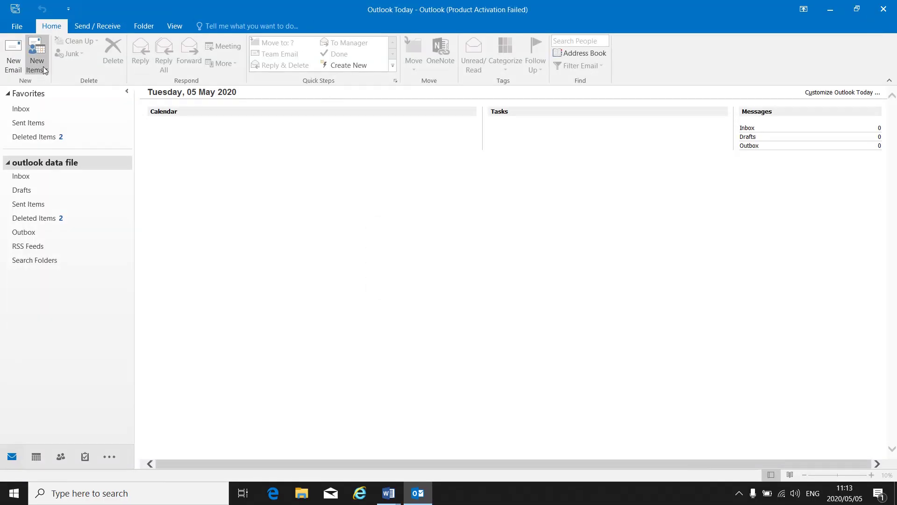
click(43, 65)
mouse_move(85, 138)
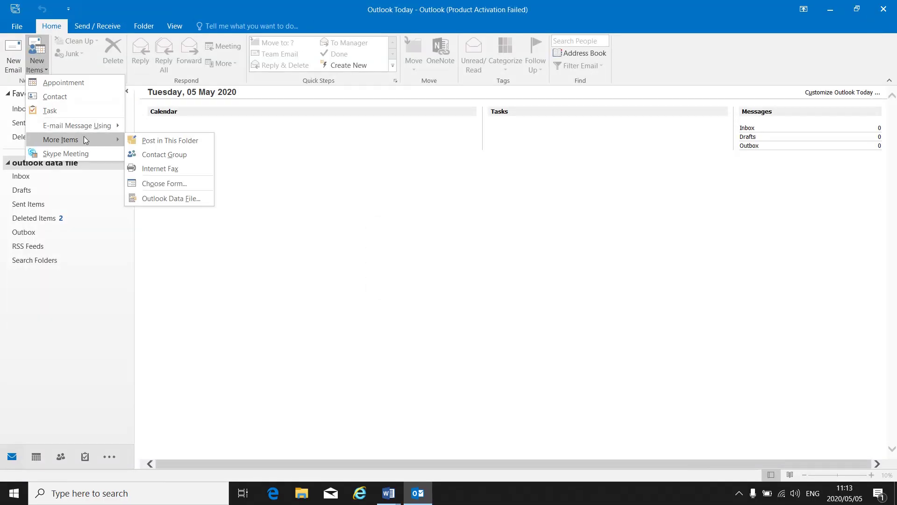
click(165, 156)
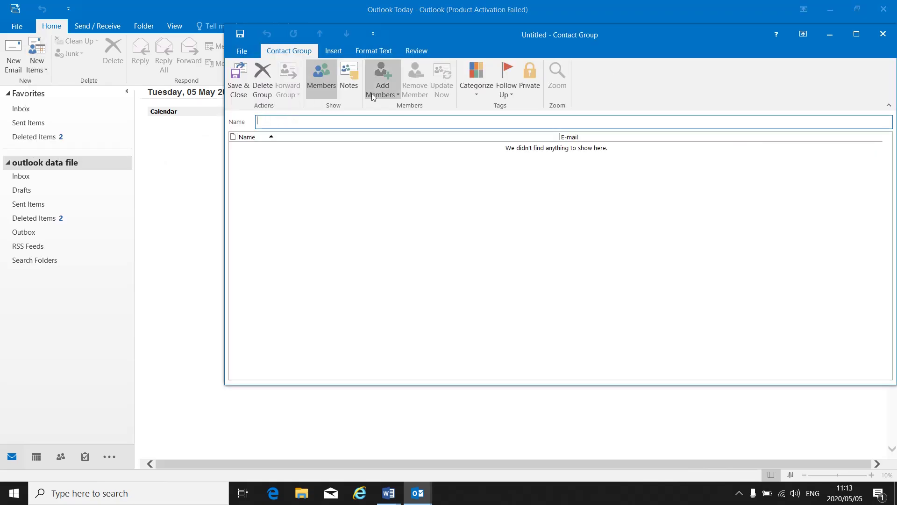
- Cancel the new member form, save the empty unnamed group, and begin a blank message
click(386, 95)
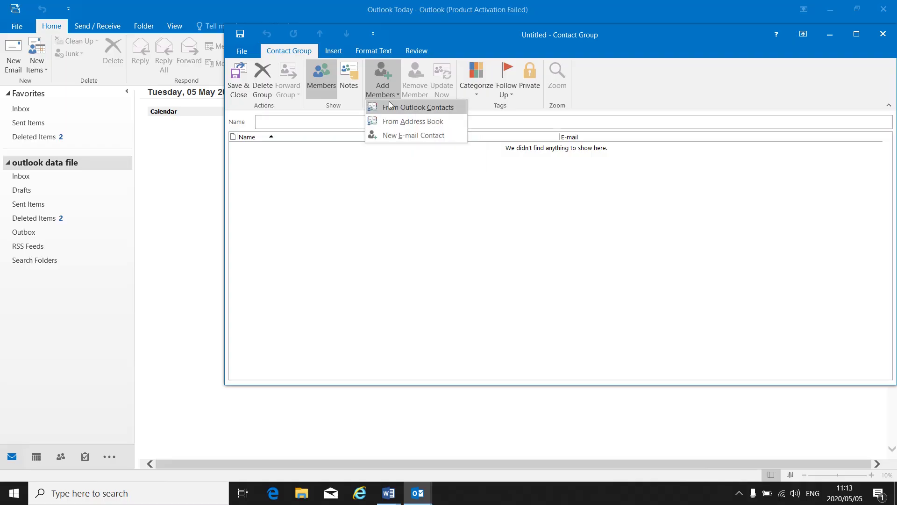
click(395, 134)
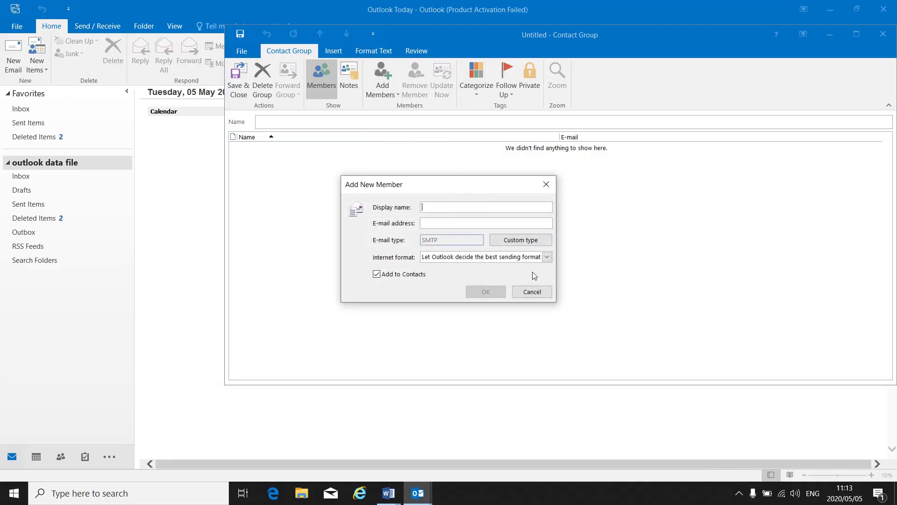
click(533, 291)
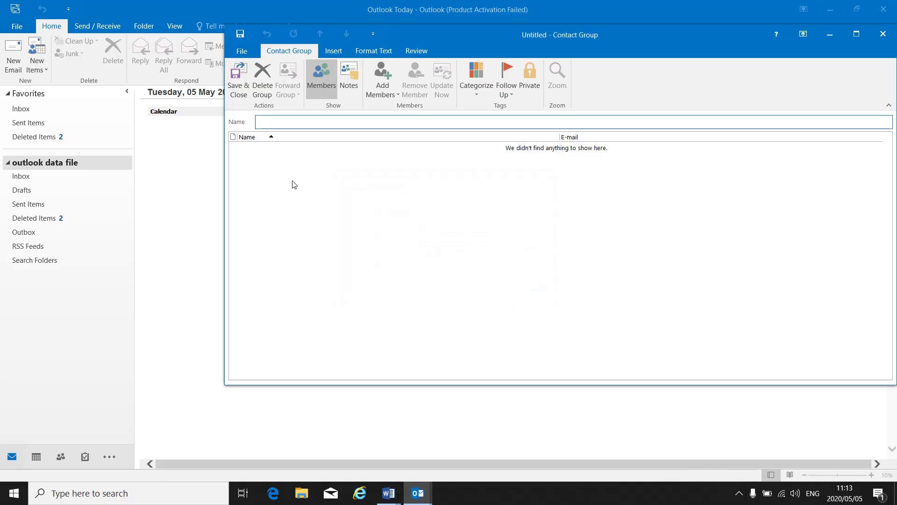
click(234, 88)
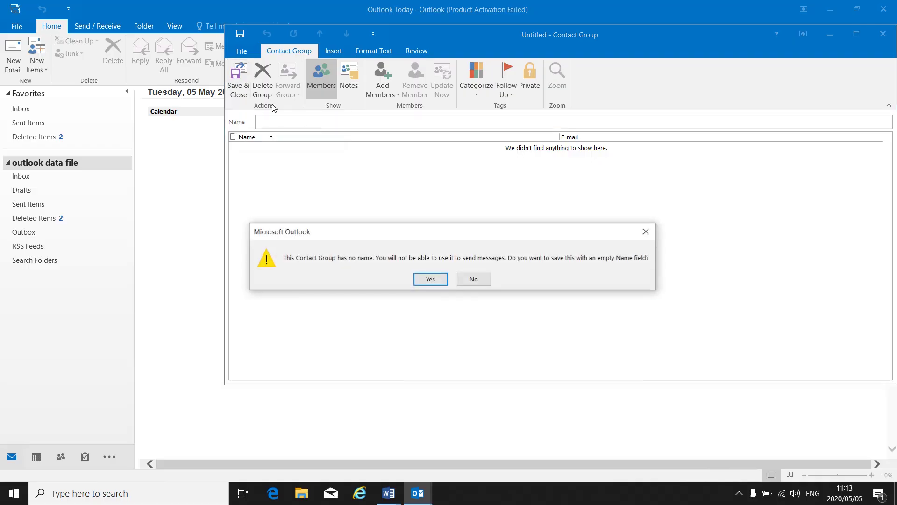
click(429, 279)
click(10, 68)
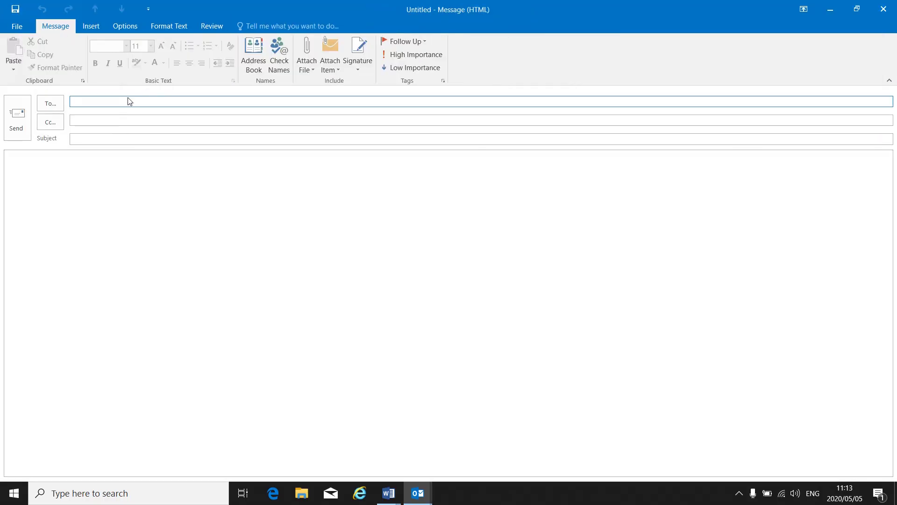
- Put the ODP L4 DA contact group on the message's To line from the Address Book
click(253, 58)
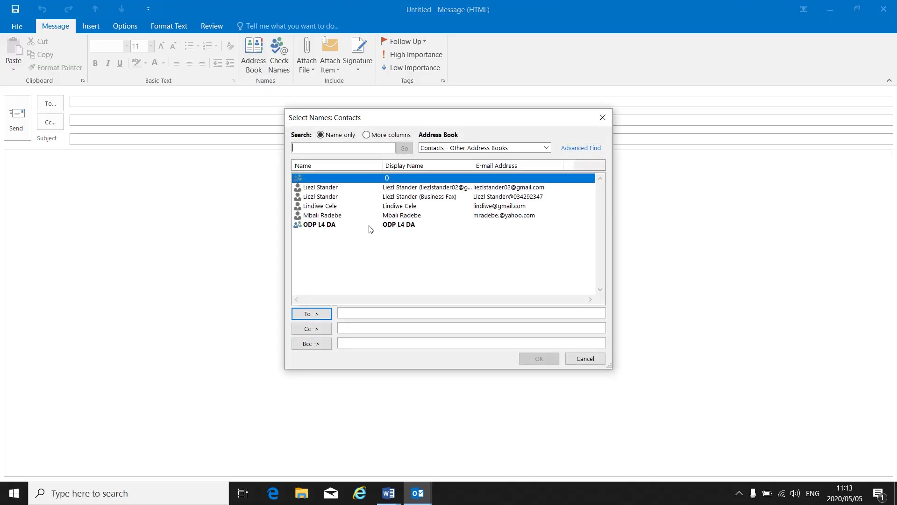
double_click(326, 228)
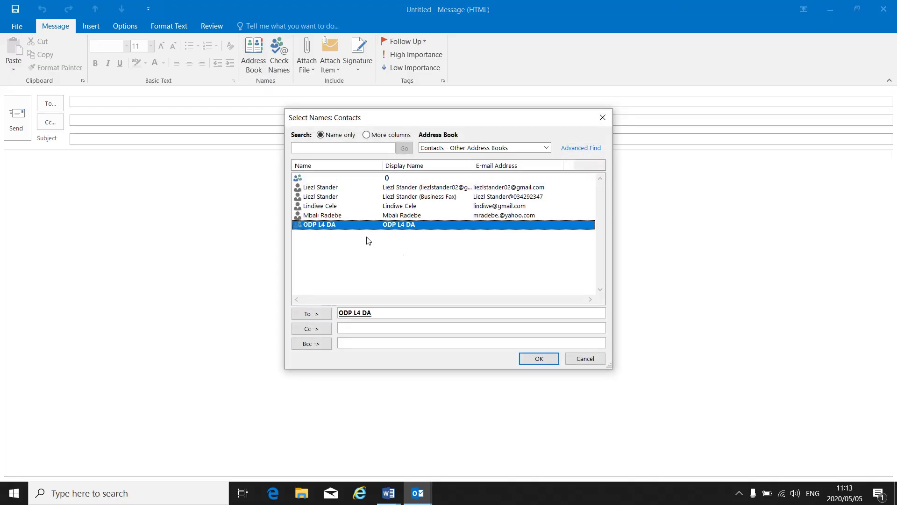
click(538, 358)
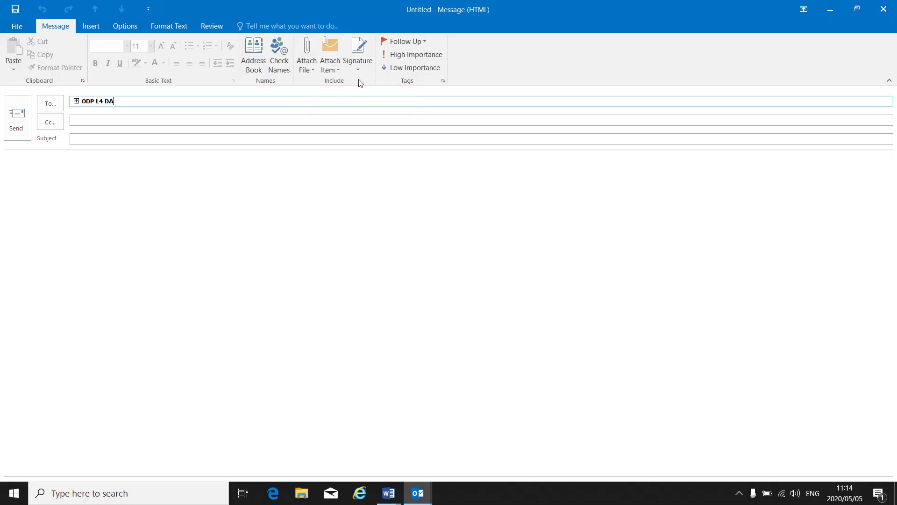
click(357, 66)
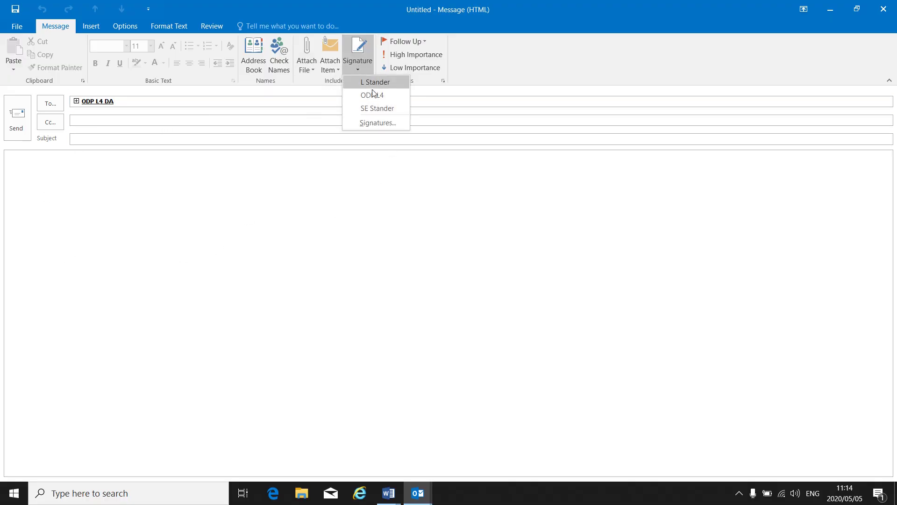
click(369, 124)
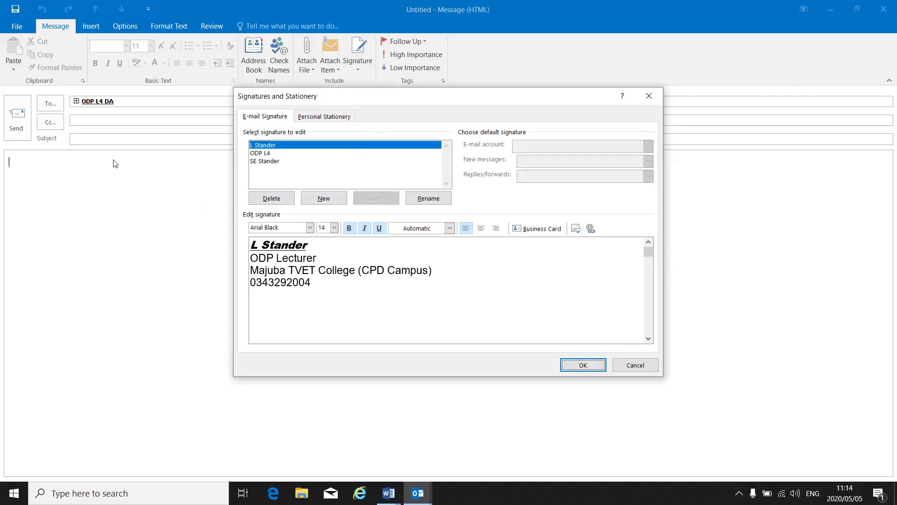
click(579, 365)
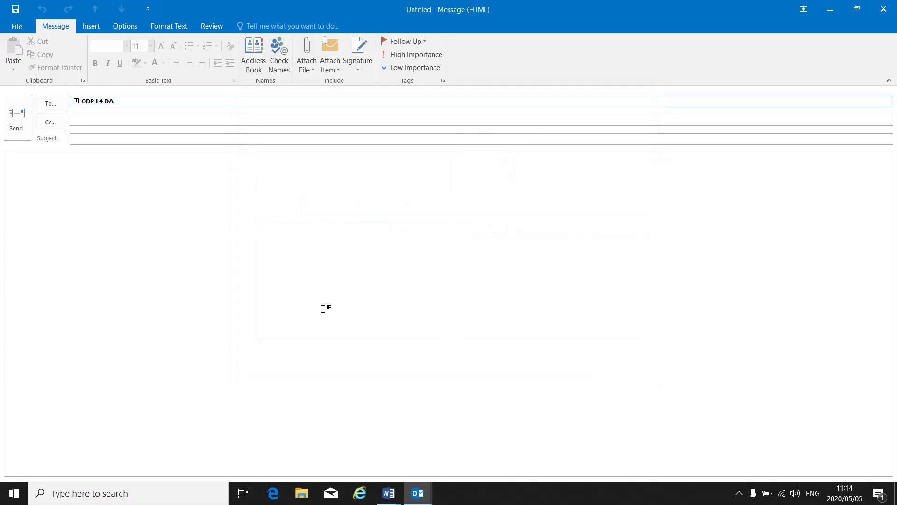